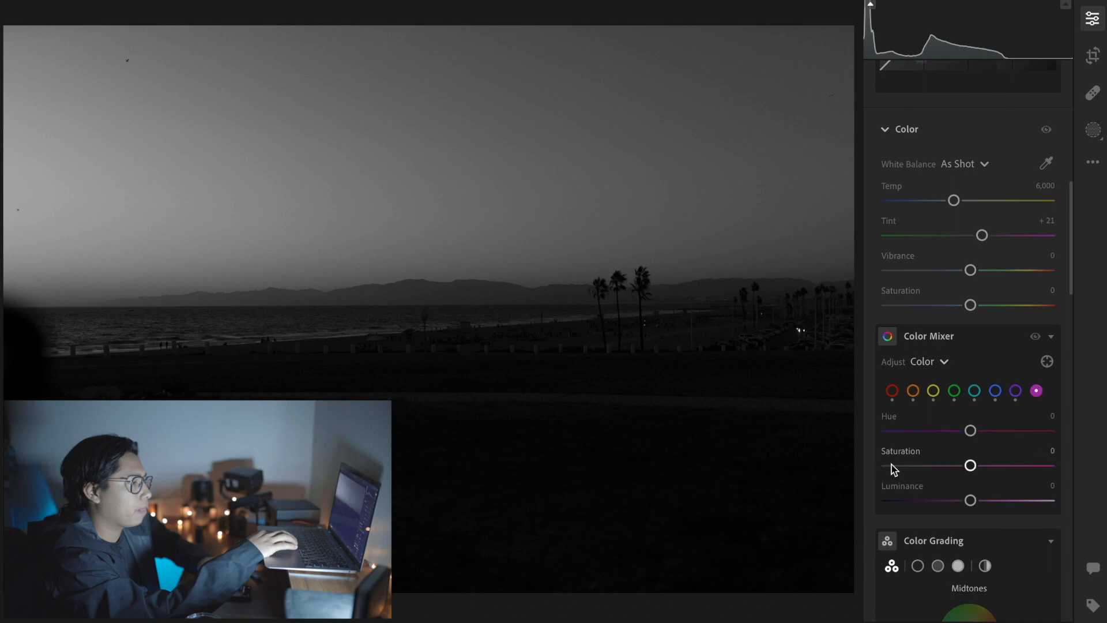
Step: In the Light settings, set Exposure to +0.22, Contrast to +13 and Highlights to −20
scroll(971, 366, up, 7)
scroll(973, 369, up, 3)
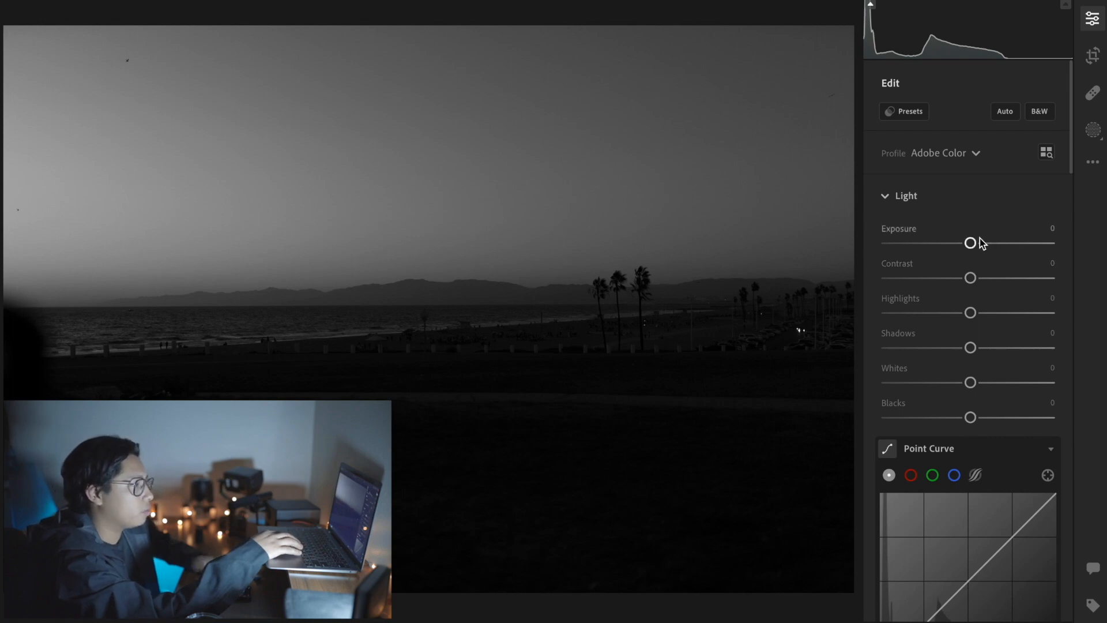
drag(973, 243, 975, 246)
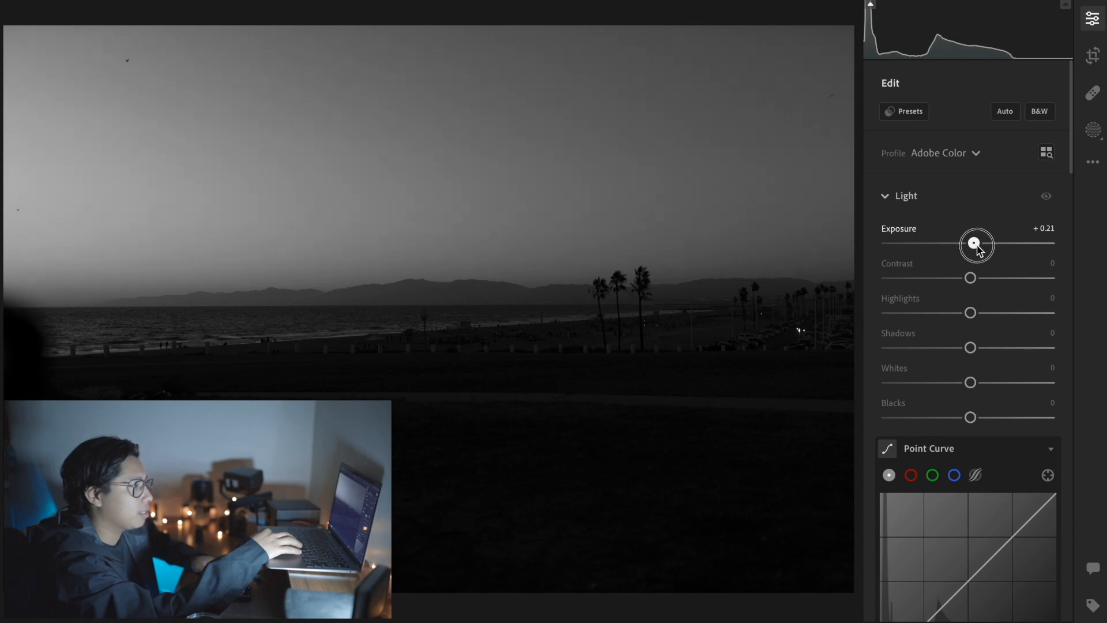
drag(976, 245, 976, 246)
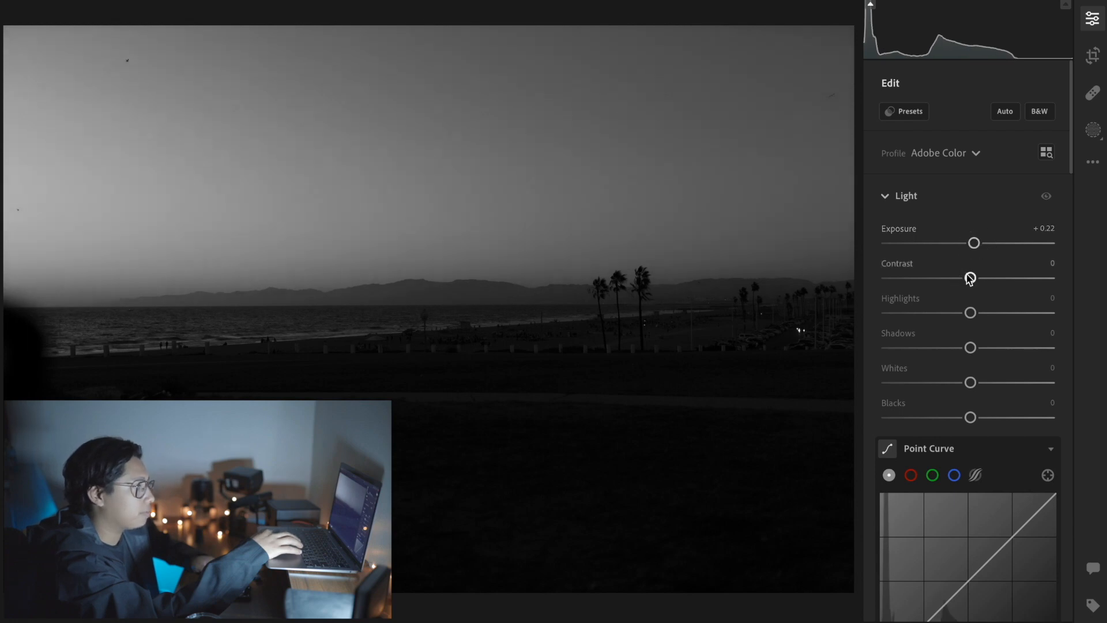
drag(970, 279, 982, 283)
drag(947, 321, 959, 324)
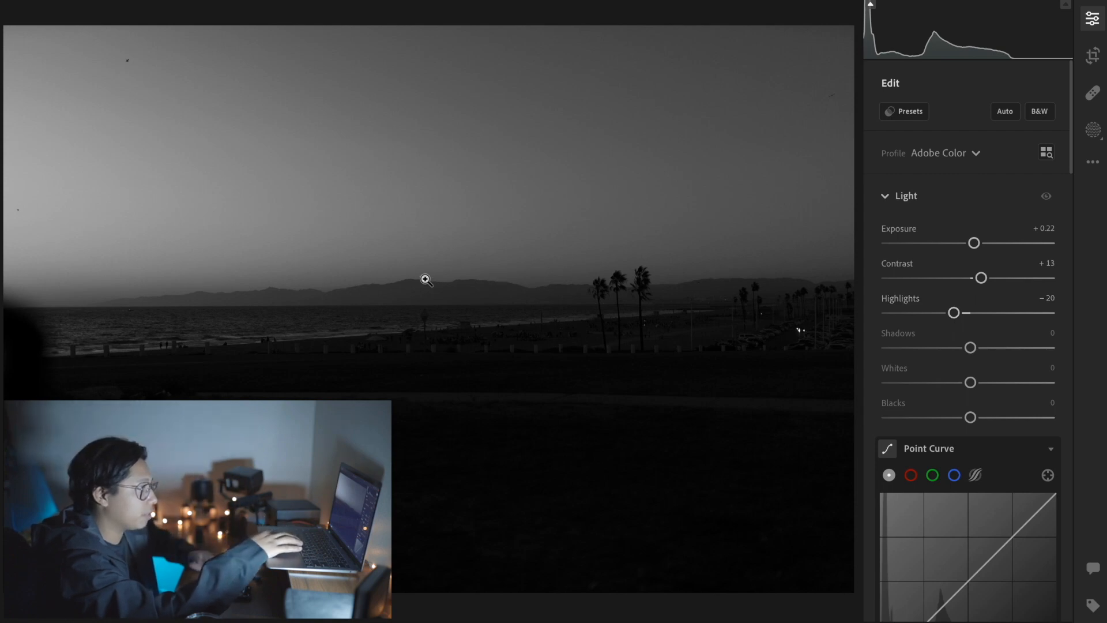
Step: Set Shadows to −66, Blacks to −34 and Whites to +25, and reduce Contrast to +7
click(939, 348)
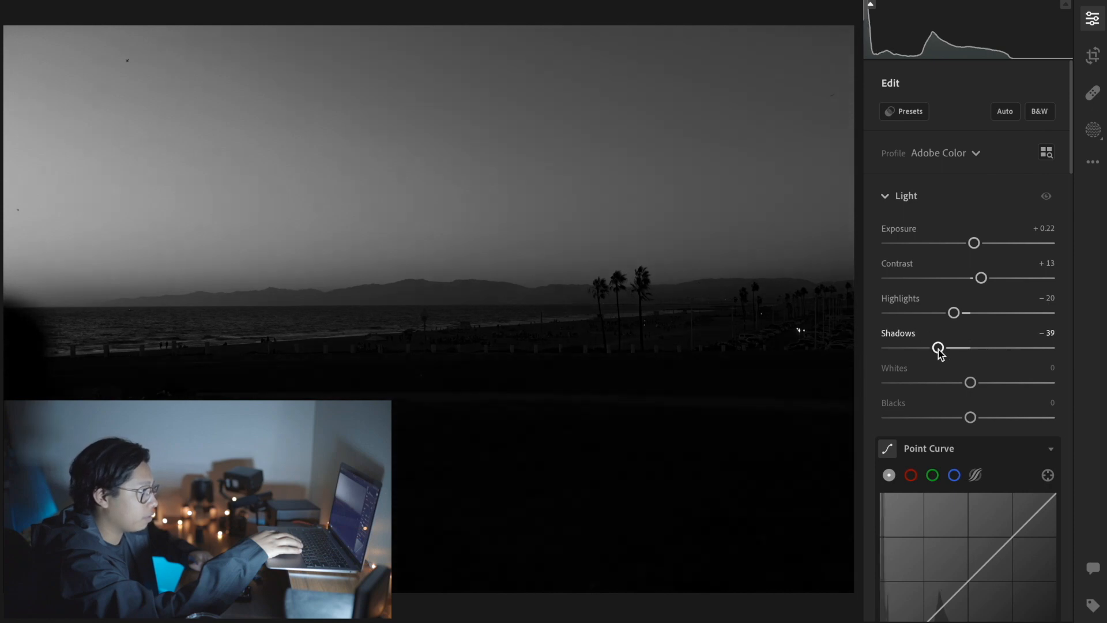
drag(939, 348, 917, 354)
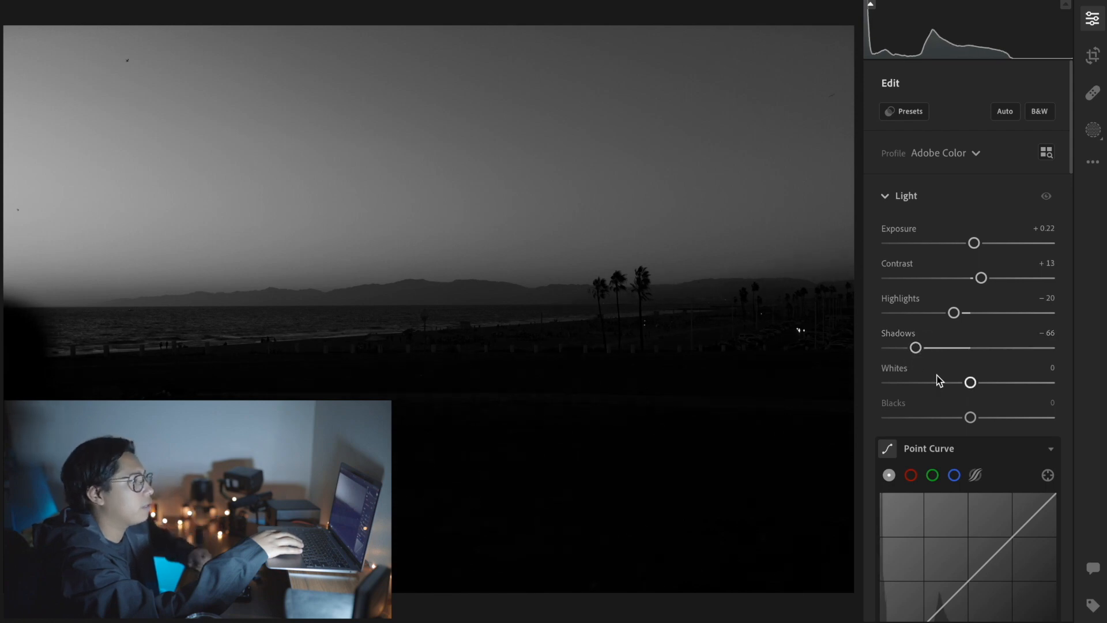
click(929, 417)
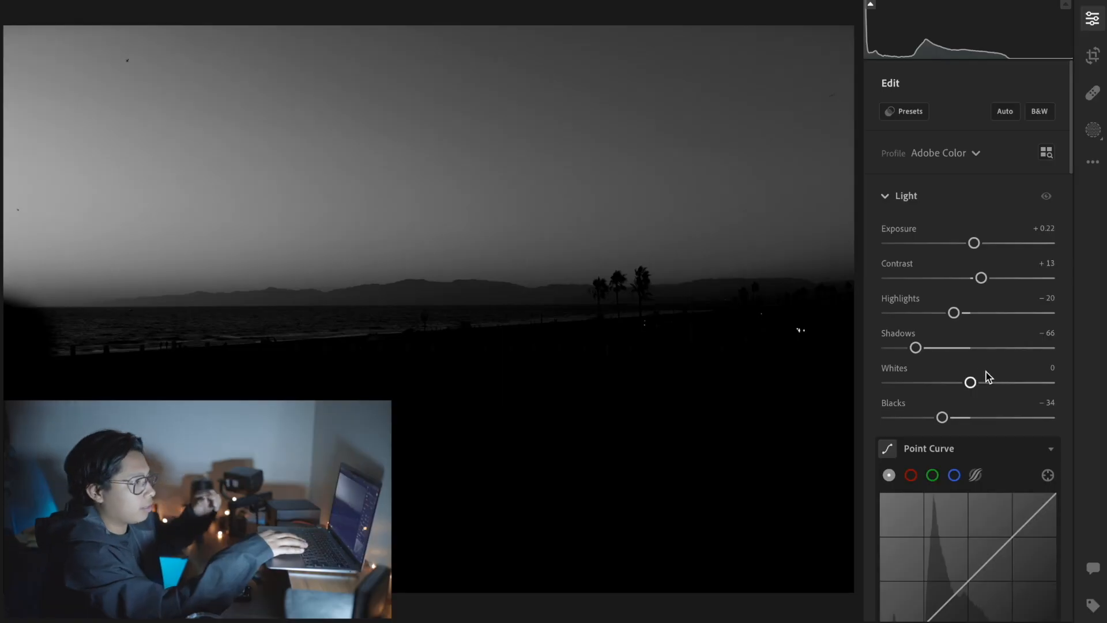
drag(981, 382, 997, 379)
drag(980, 282, 975, 281)
Step: In the Effects settings, set Clarity to −14, Dehaze to −4 and Texture to +9
scroll(977, 288, down, 2)
scroll(976, 288, down, 5)
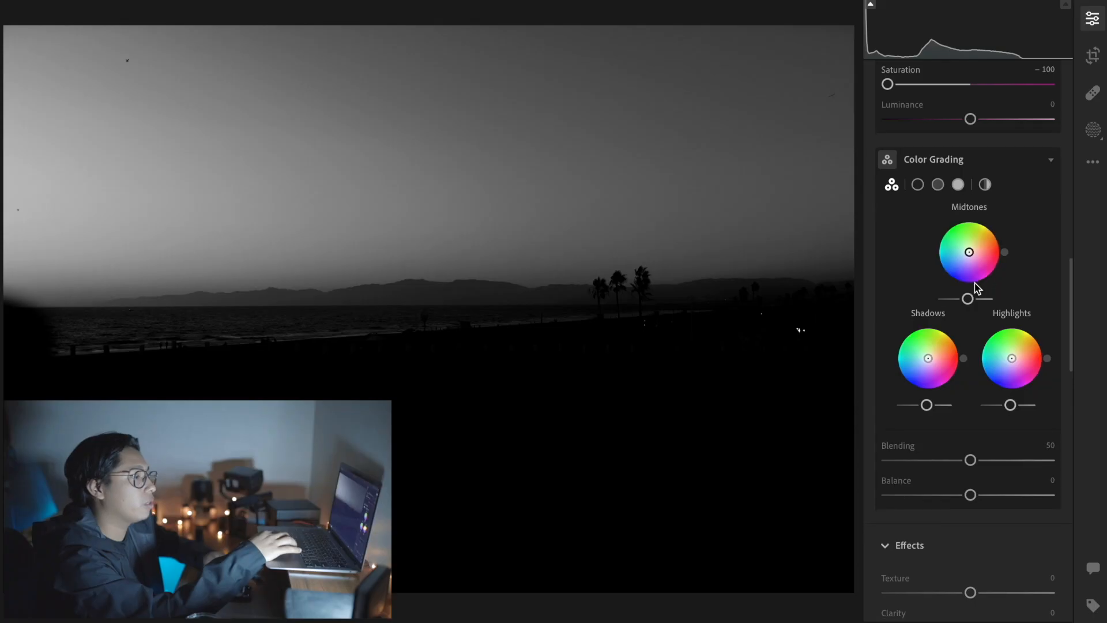
scroll(976, 288, down, 5)
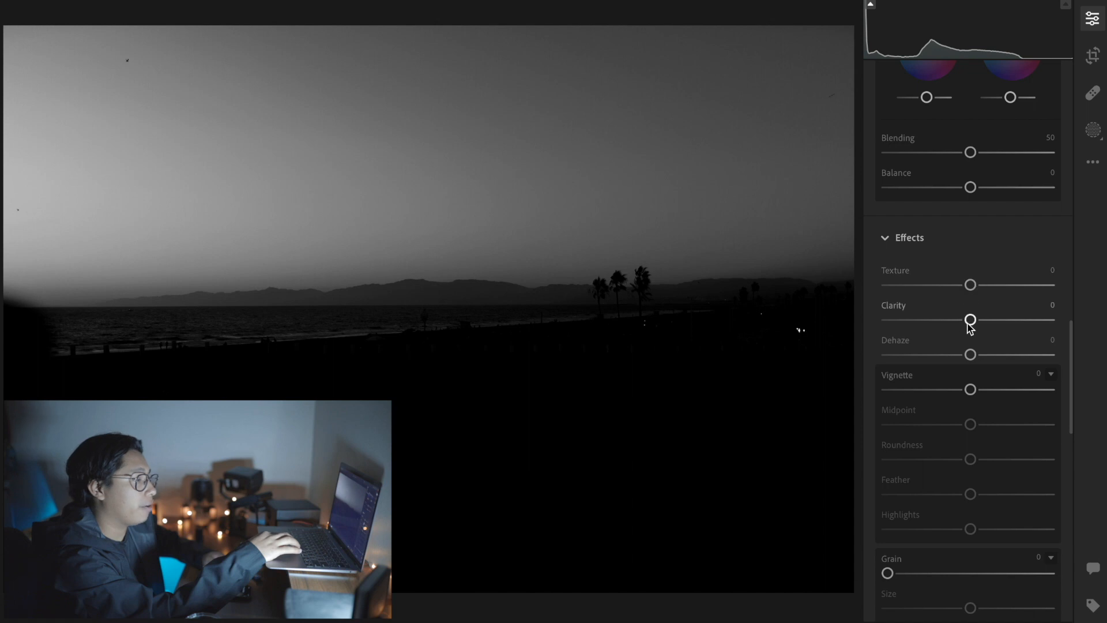
drag(967, 319, 955, 321)
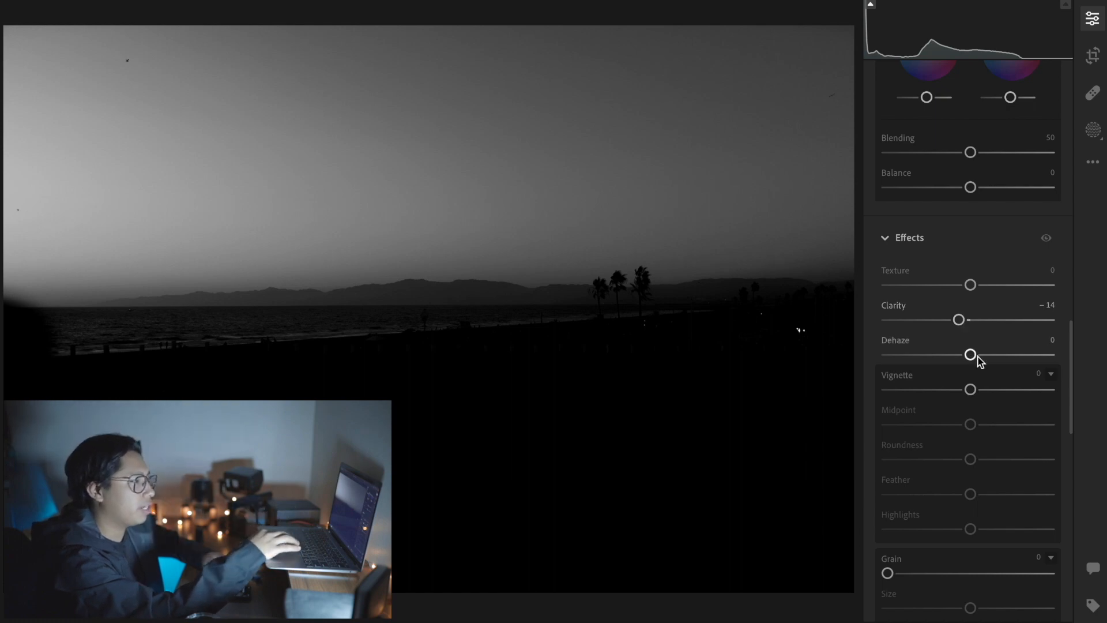
drag(972, 355, 977, 358)
scroll(972, 358, up, 1)
scroll(972, 358, up, 1)
scroll(976, 362, down, 5)
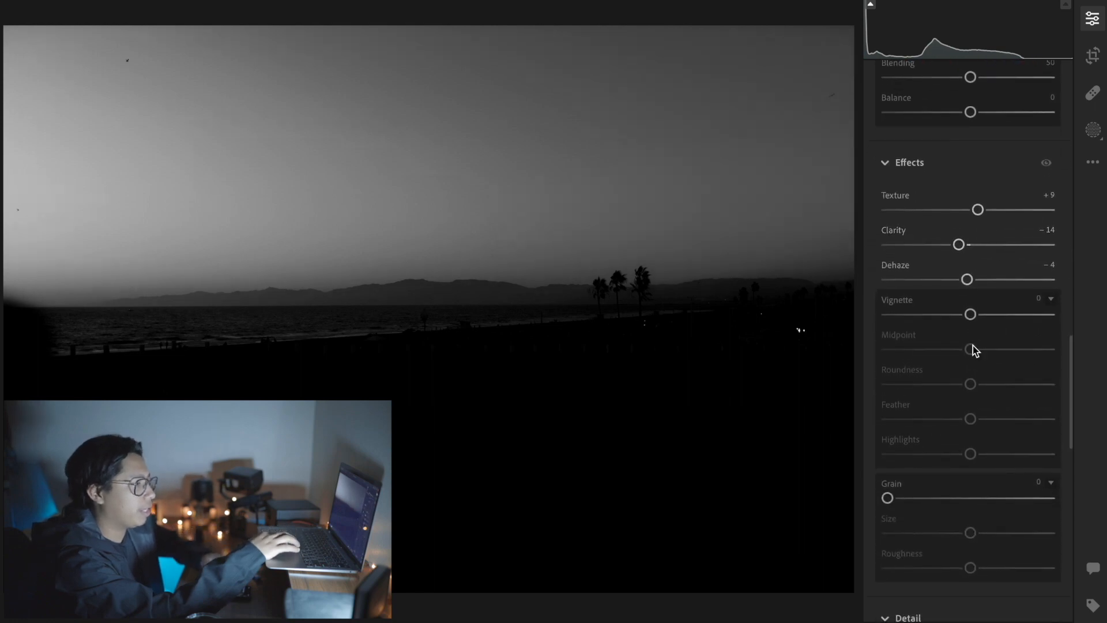
Step: In the Color Mixer, set the red saturation to +5 and the orange saturation to +11
scroll(1007, 168, up, 20)
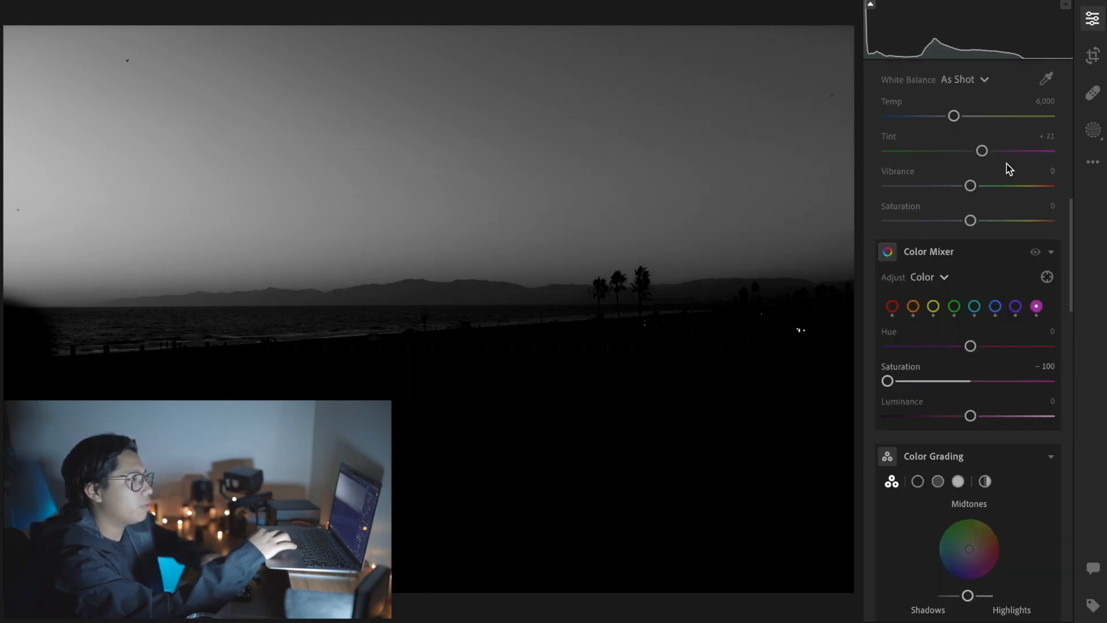
scroll(1006, 167, up, 3)
scroll(1007, 167, down, 4)
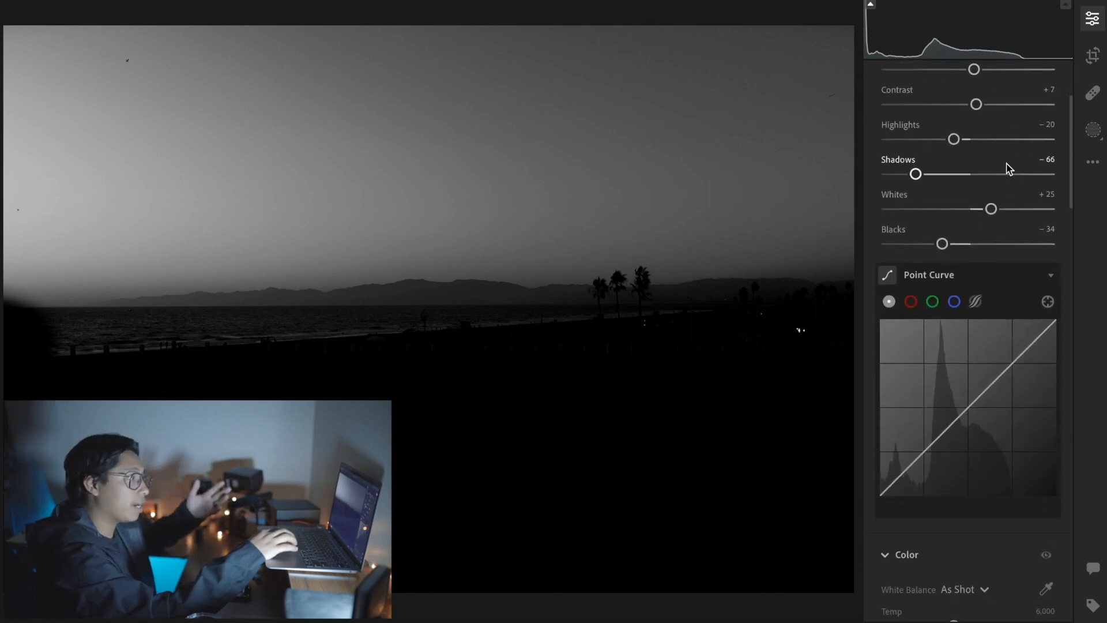
scroll(1008, 168, down, 1)
scroll(1008, 168, down, 7)
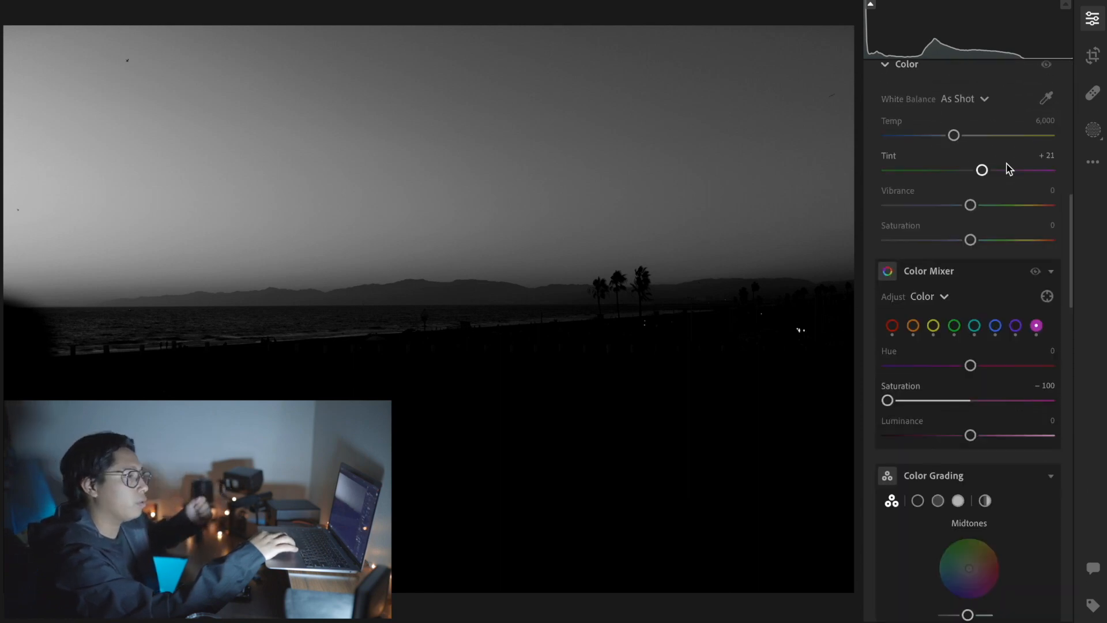
scroll(1007, 168, down, 1)
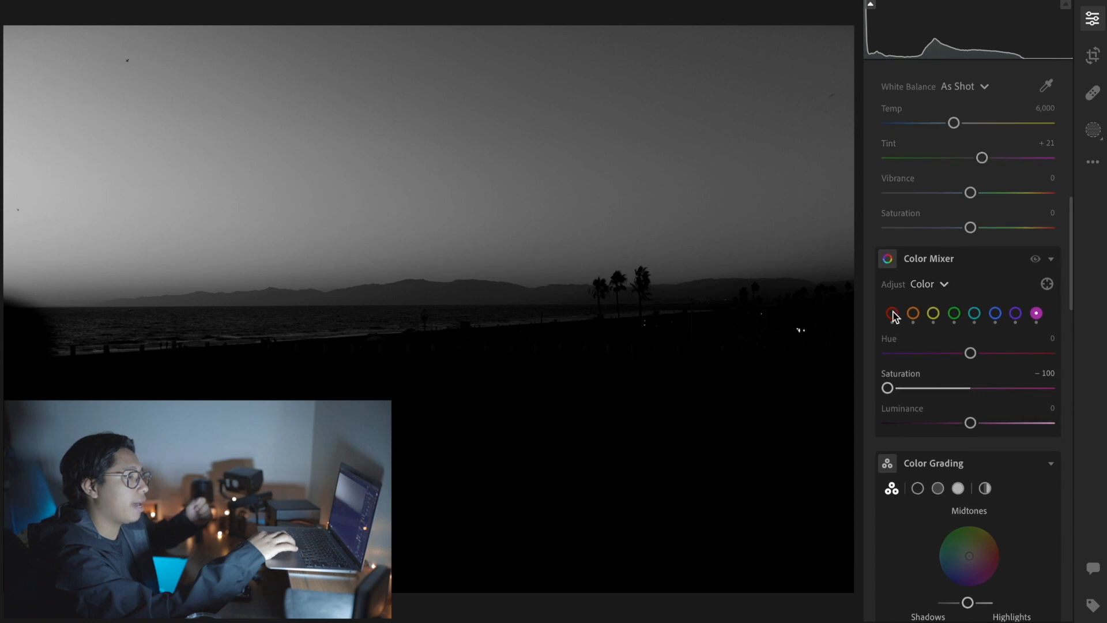
click(968, 387)
drag(969, 391, 974, 396)
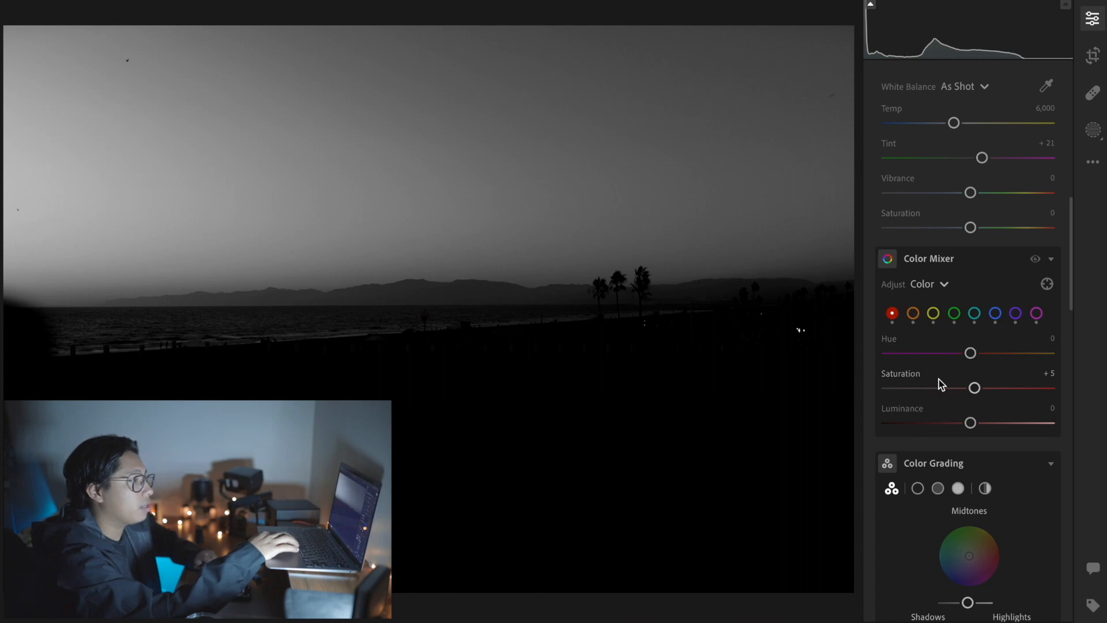
click(914, 314)
click(979, 387)
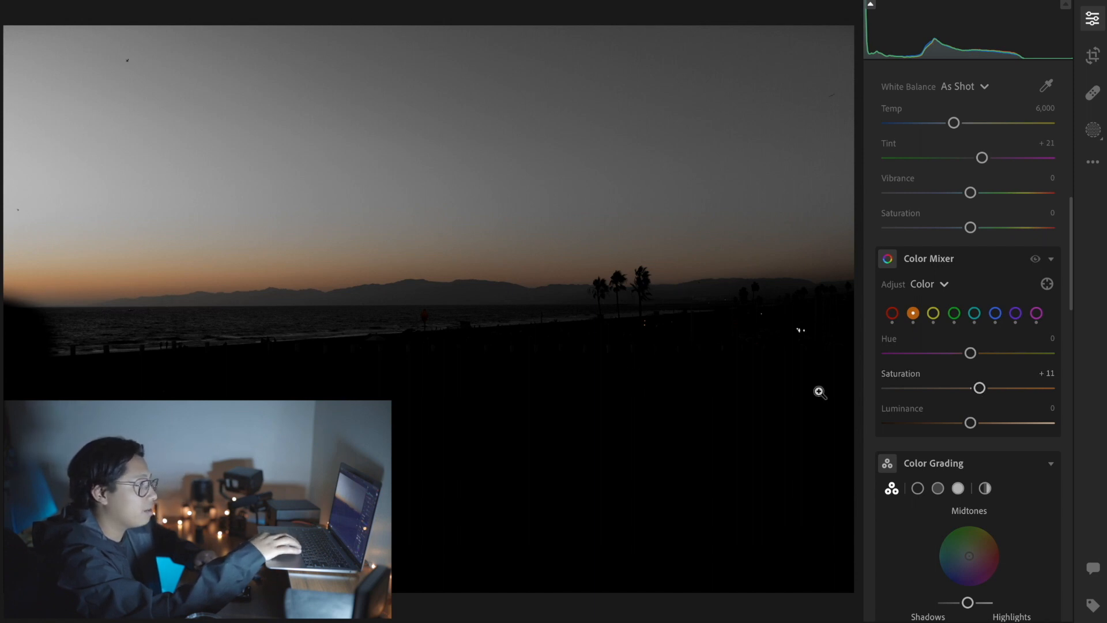
Step: Set the yellow saturation to +20 and the green saturation to +12 in the Color Mixer
click(933, 313)
drag(969, 388, 887, 387)
click(988, 388)
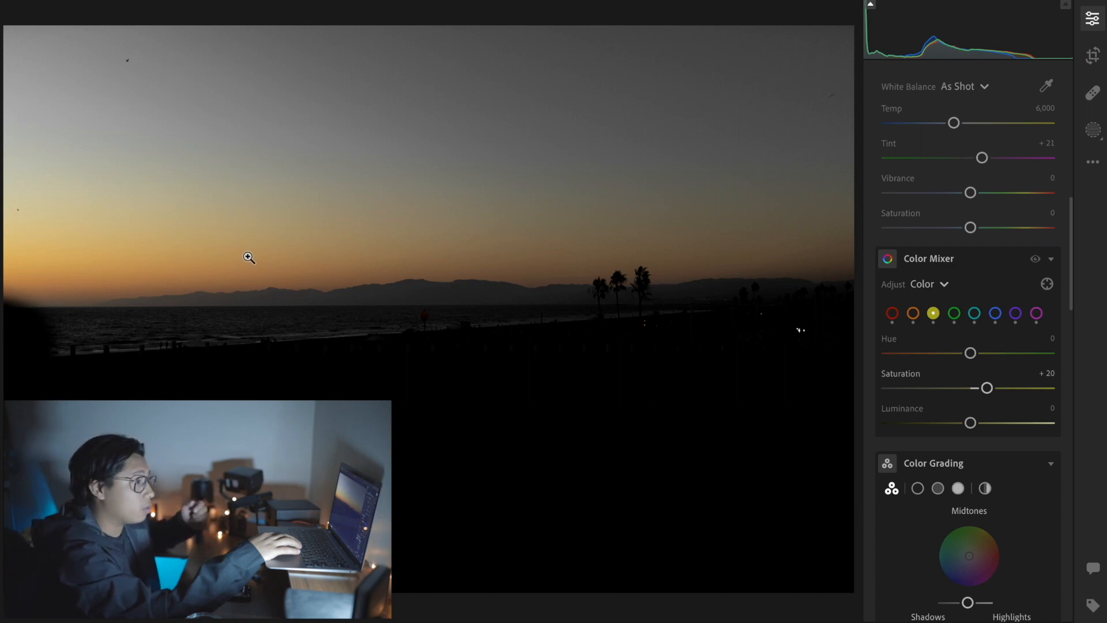
click(954, 313)
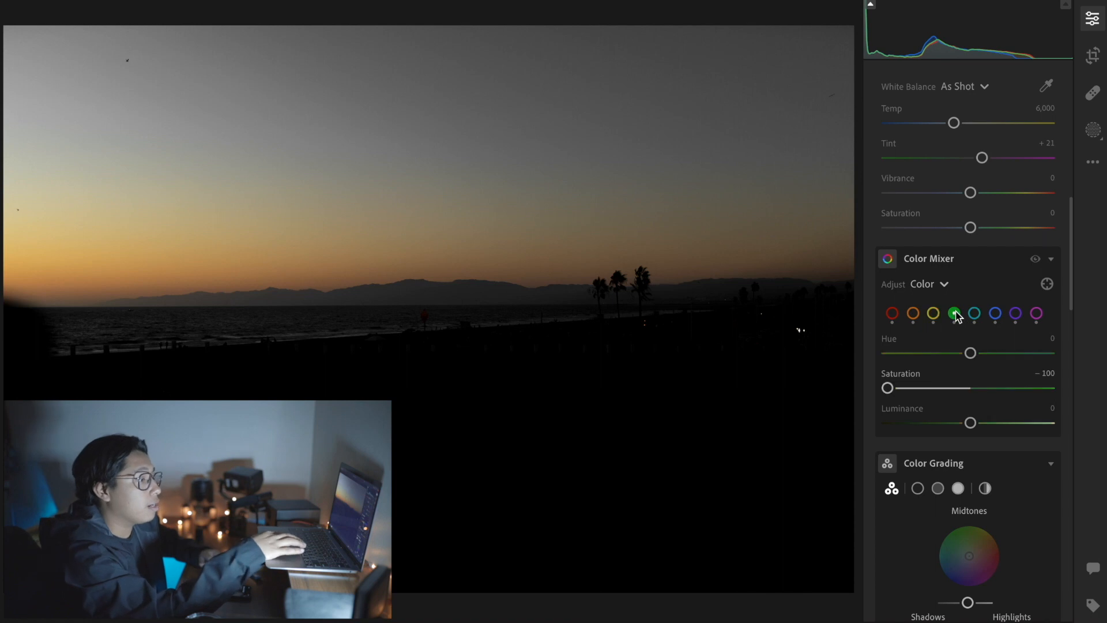
click(982, 389)
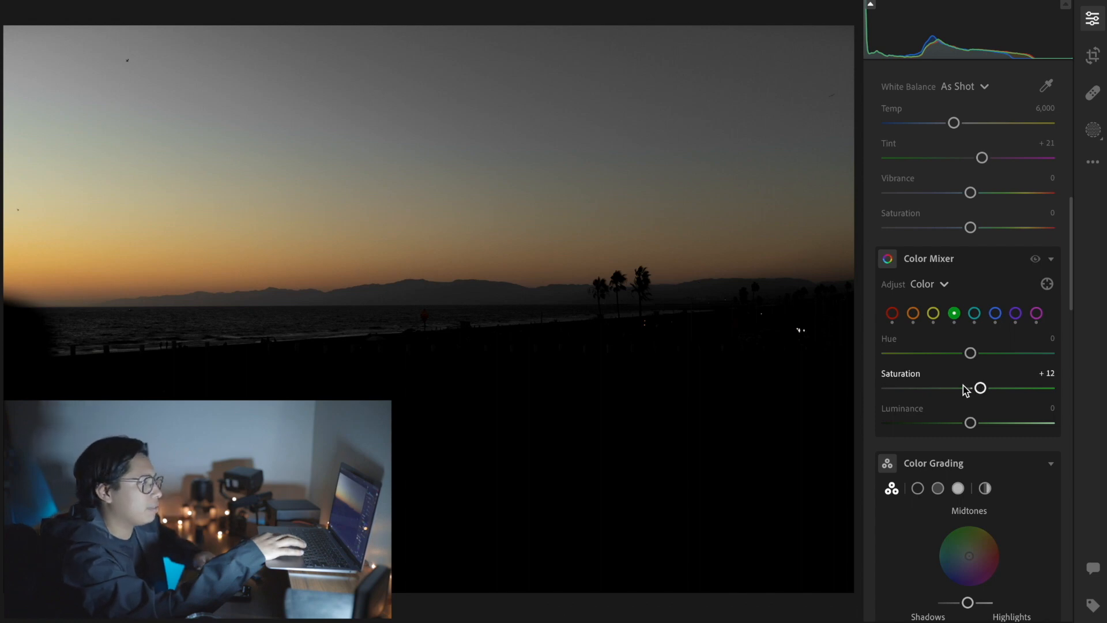
Step: Set the aqua saturation to +22 and the blue saturation to +11 in the Color Mixer
click(974, 313)
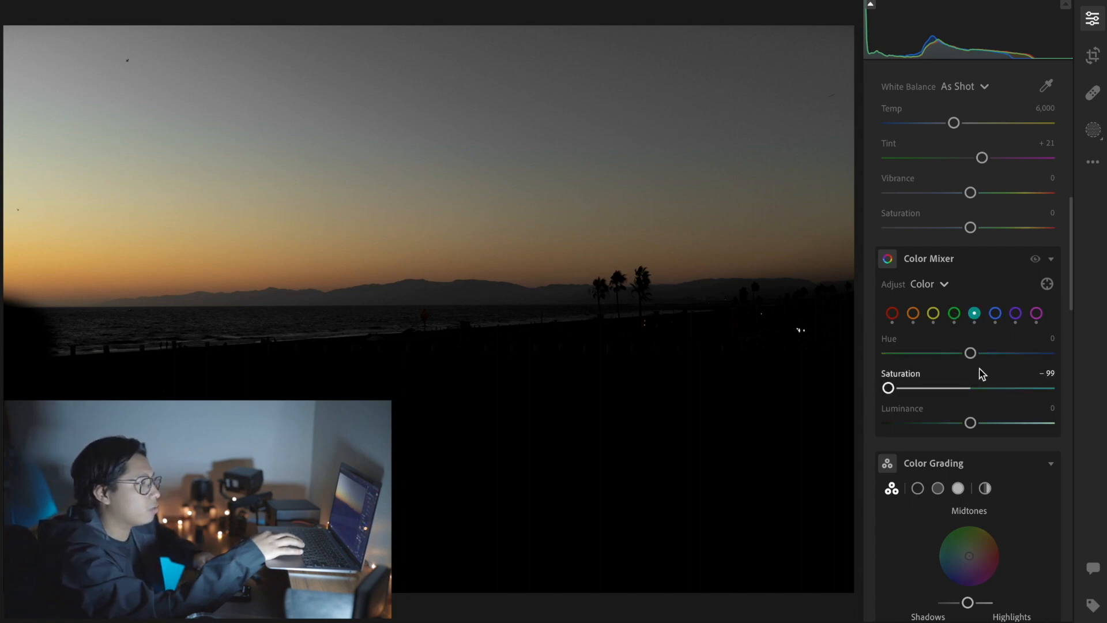
click(988, 389)
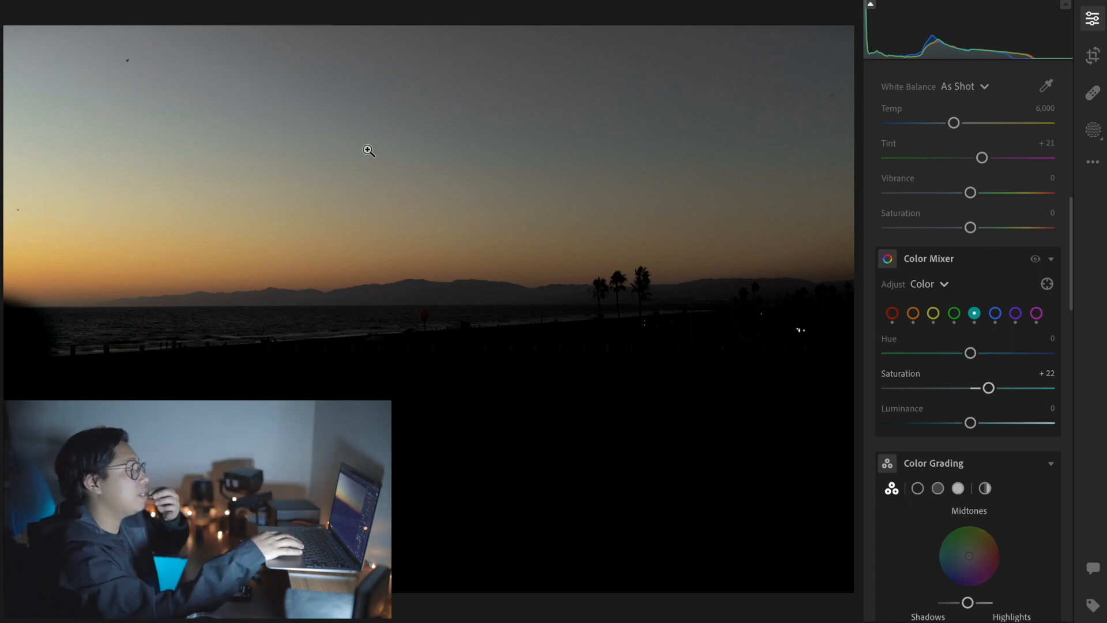
click(994, 315)
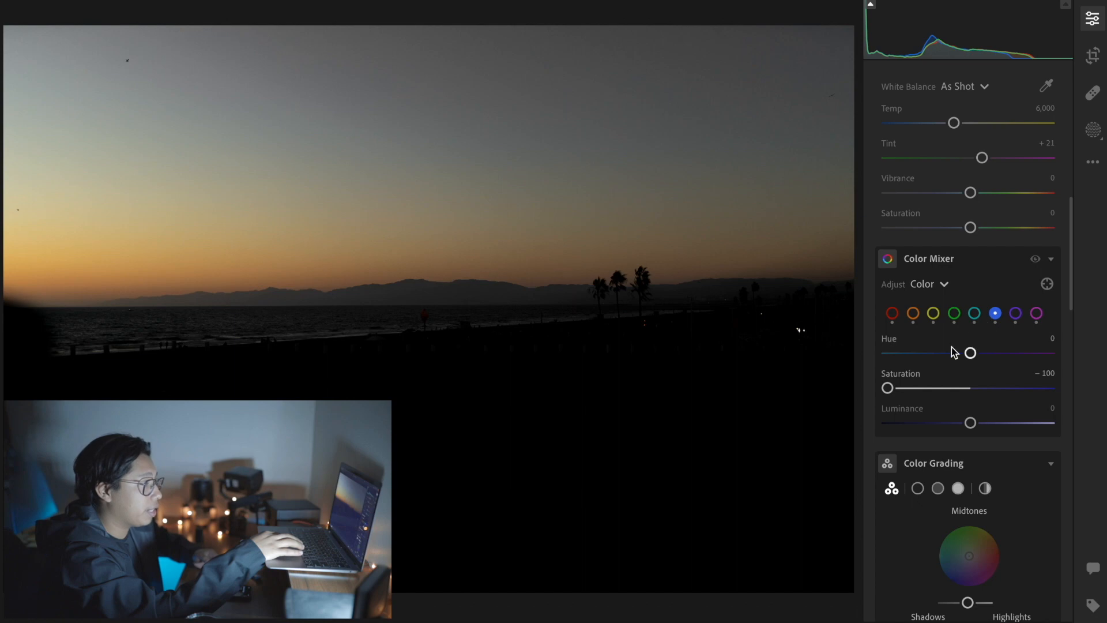
click(980, 388)
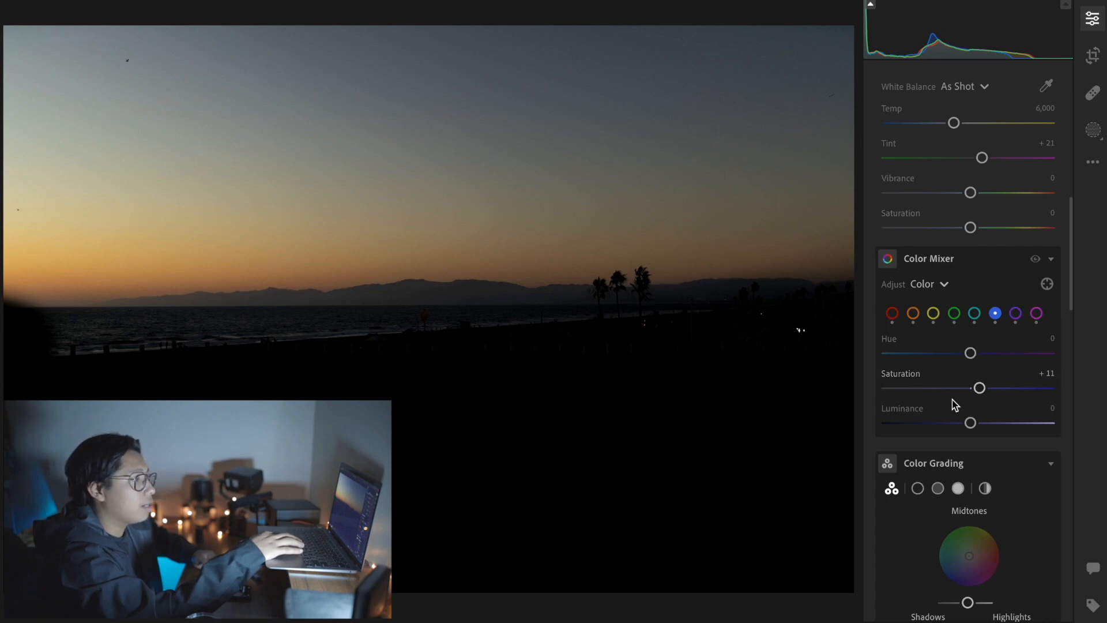
Step: Set the purple saturation to +10 and the magenta saturation to +13 in the Color Mixer
click(979, 389)
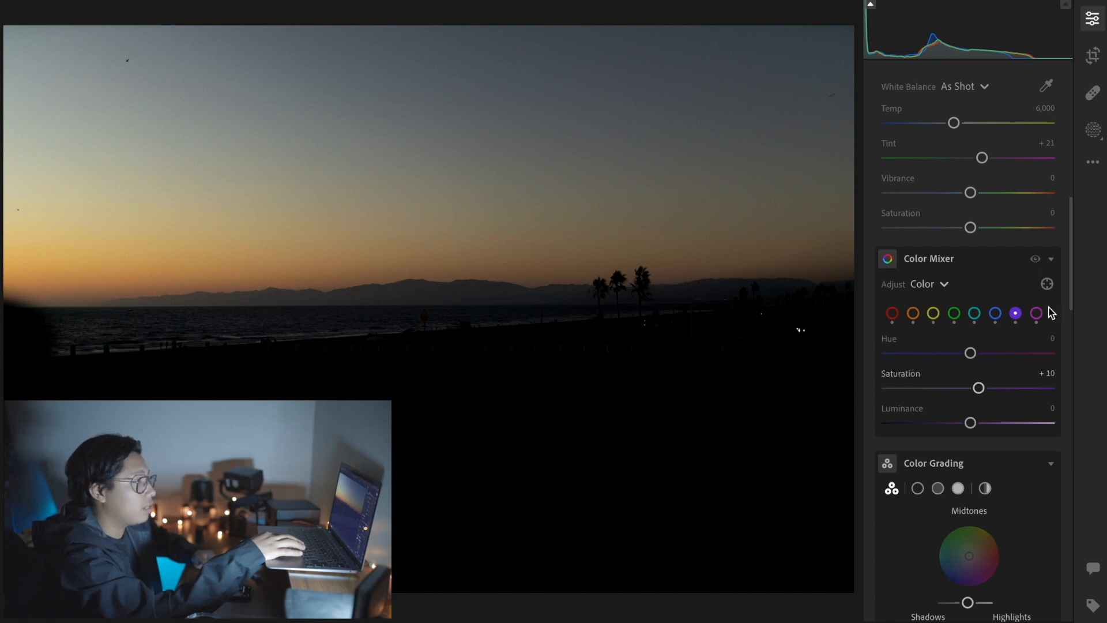
click(1037, 316)
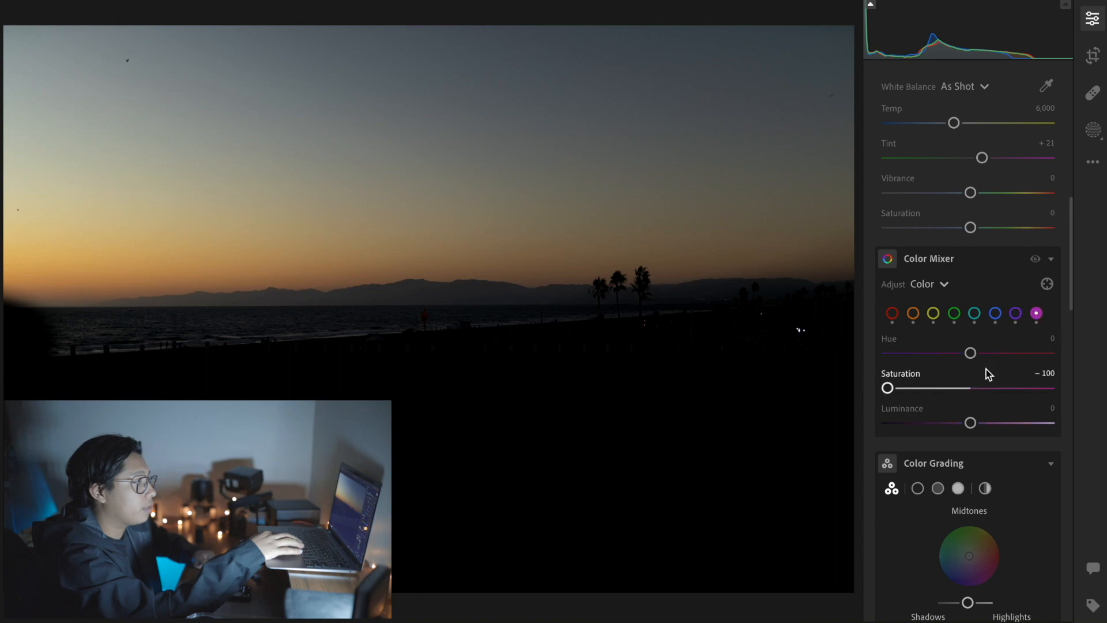
click(981, 388)
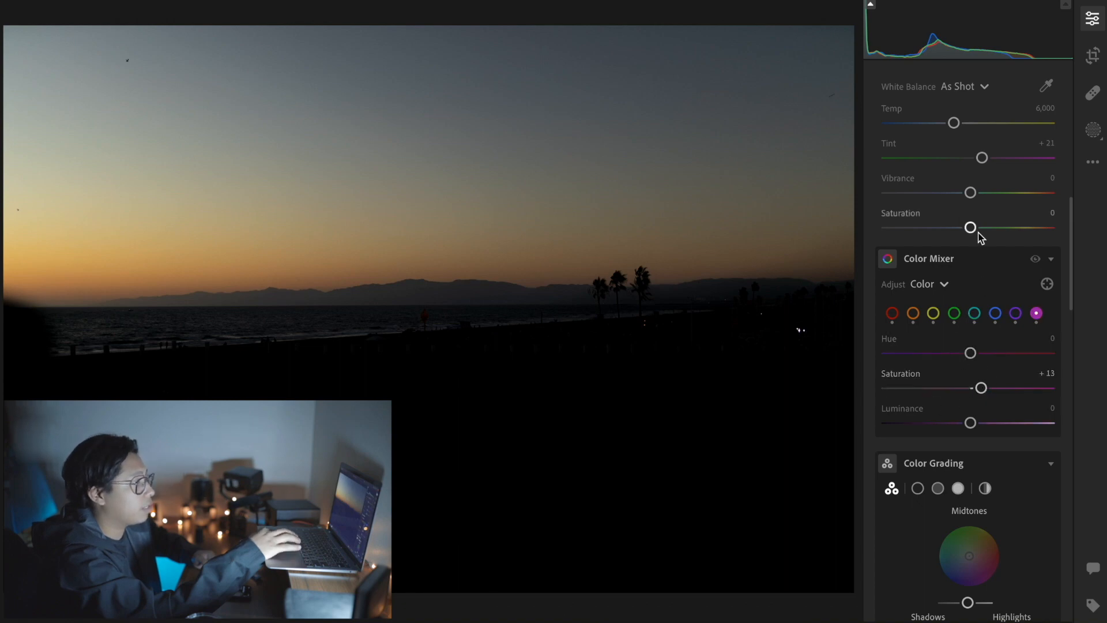
Step: Shift the orange hue to −31 and the yellow hue to −26 in the Color Mixer
scroll(977, 332, up, 3)
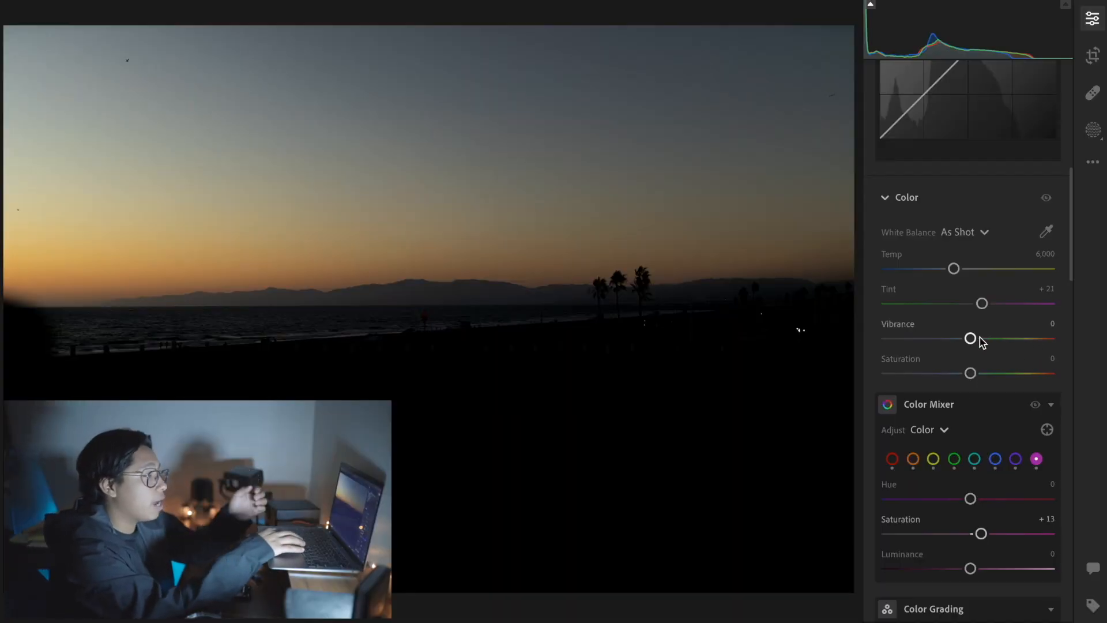
click(913, 458)
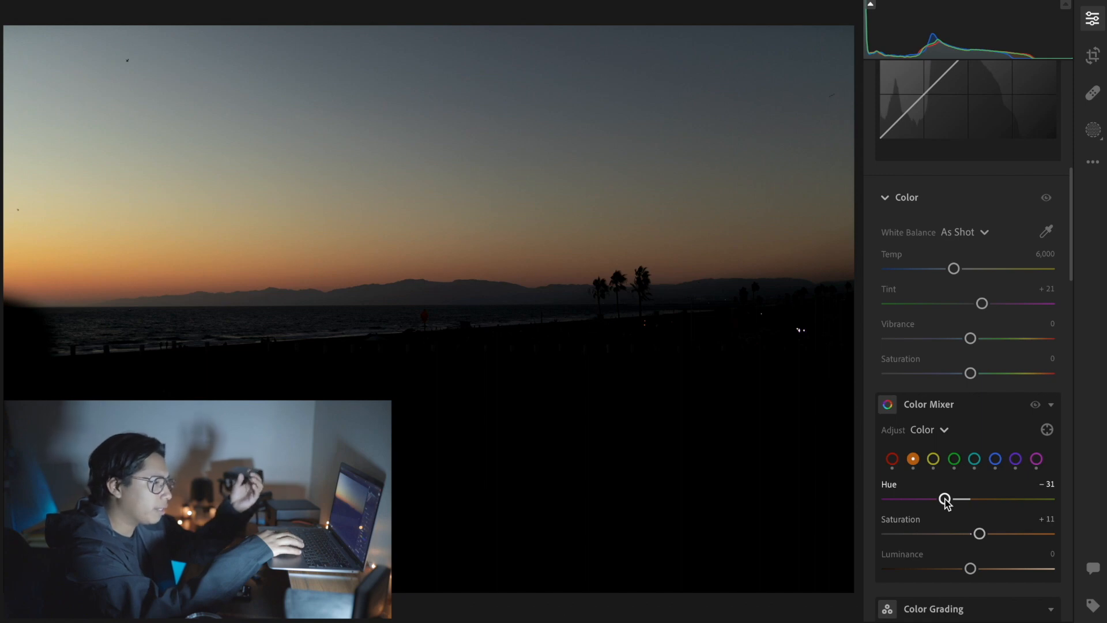
click(934, 459)
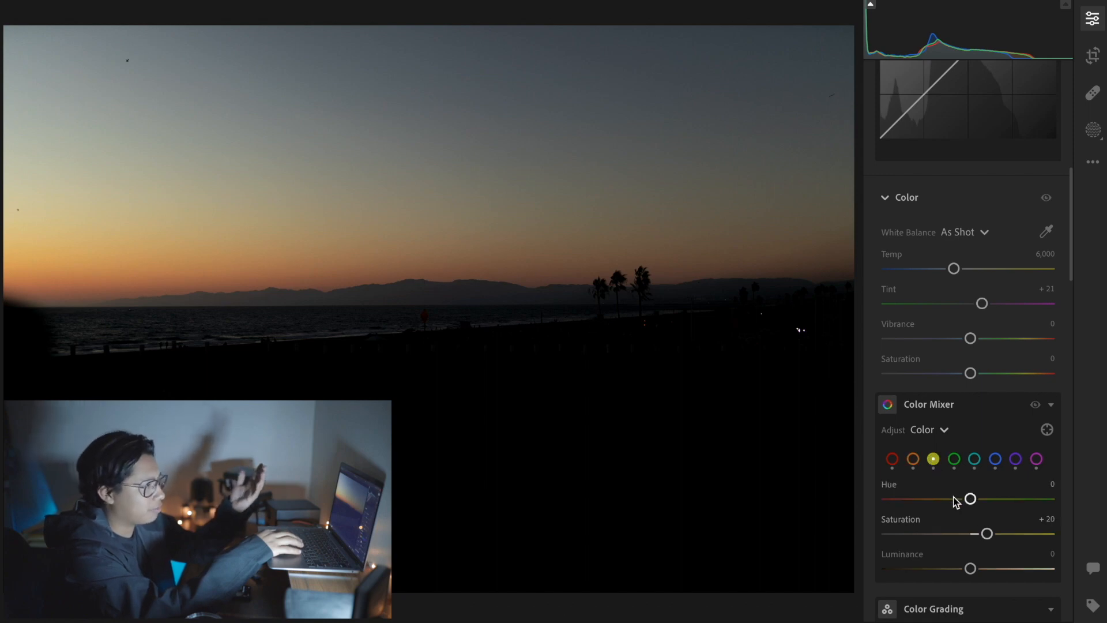
click(949, 499)
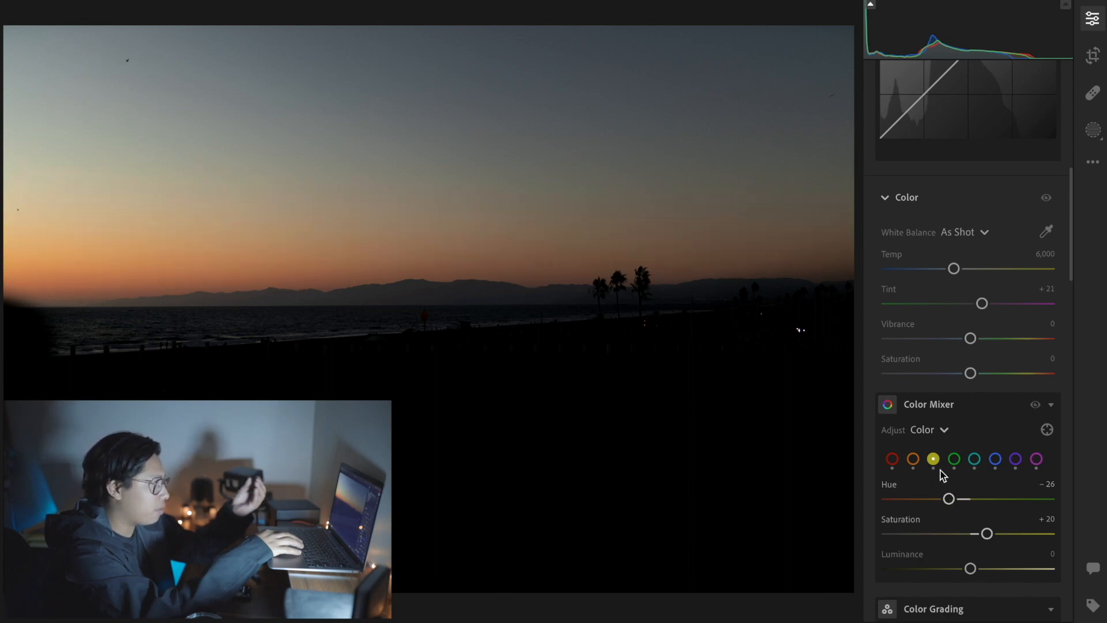
Step: Shift the blue hue to +22 in the Color Mixer
click(998, 460)
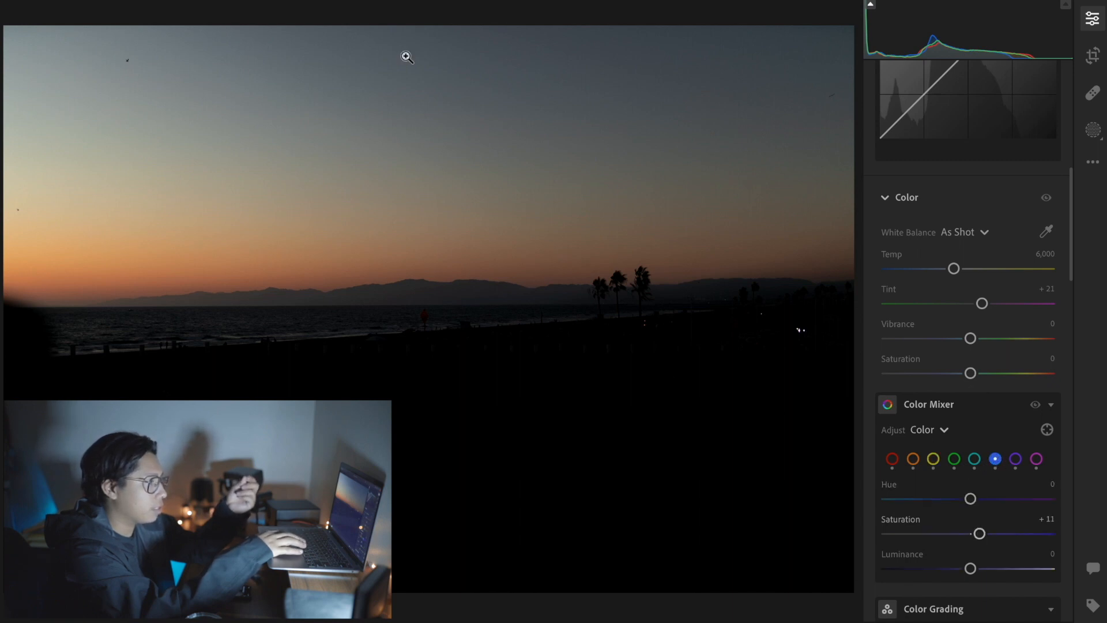
click(990, 499)
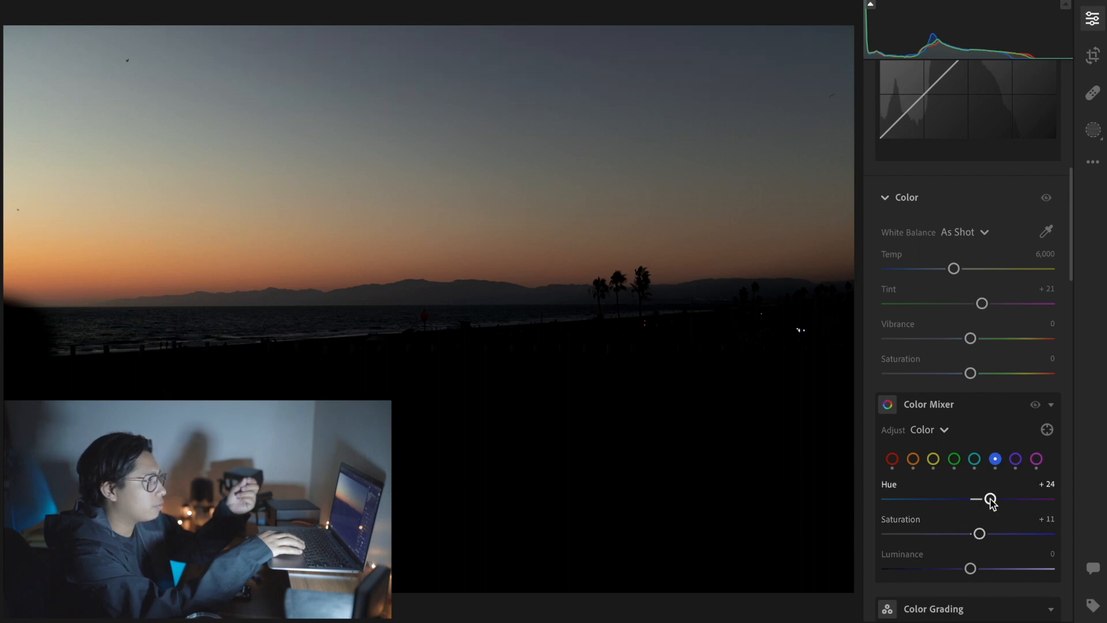
drag(990, 500, 988, 500)
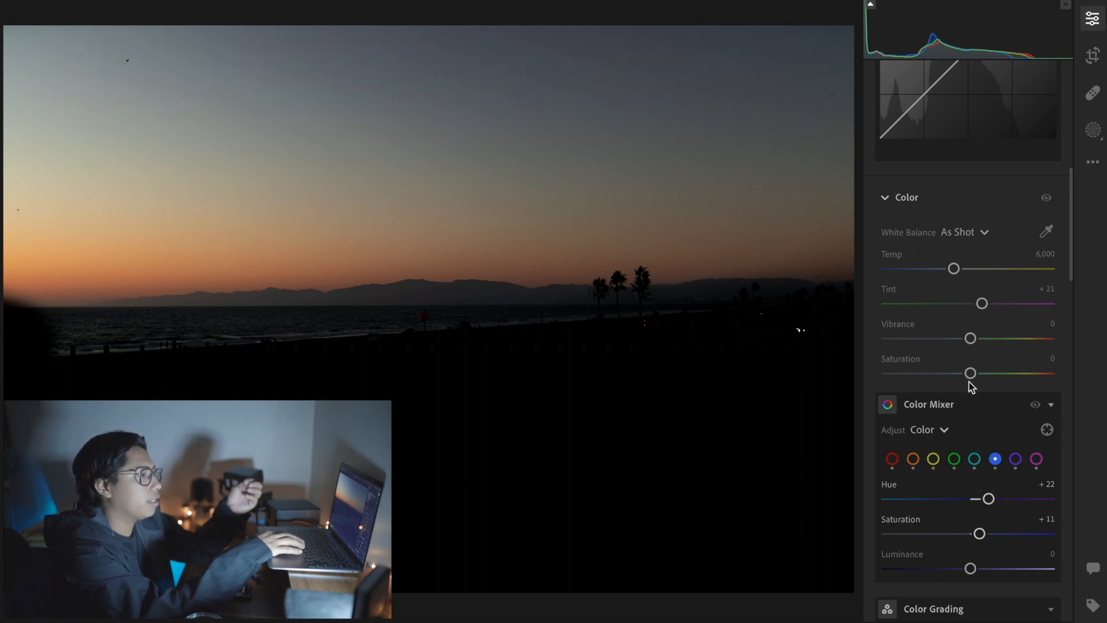
scroll(944, 345, up, 3)
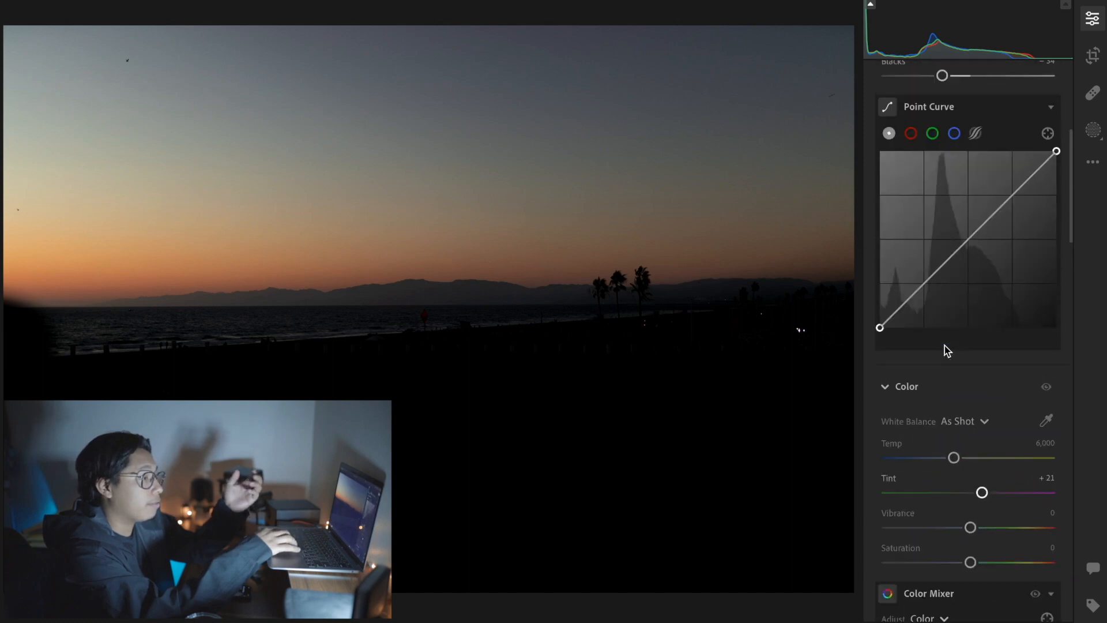
Step: Set the white balance temperature to 5,598 and the tint to +30, with vibrance at +31
scroll(944, 346, down, 1)
scroll(944, 345, down, 1)
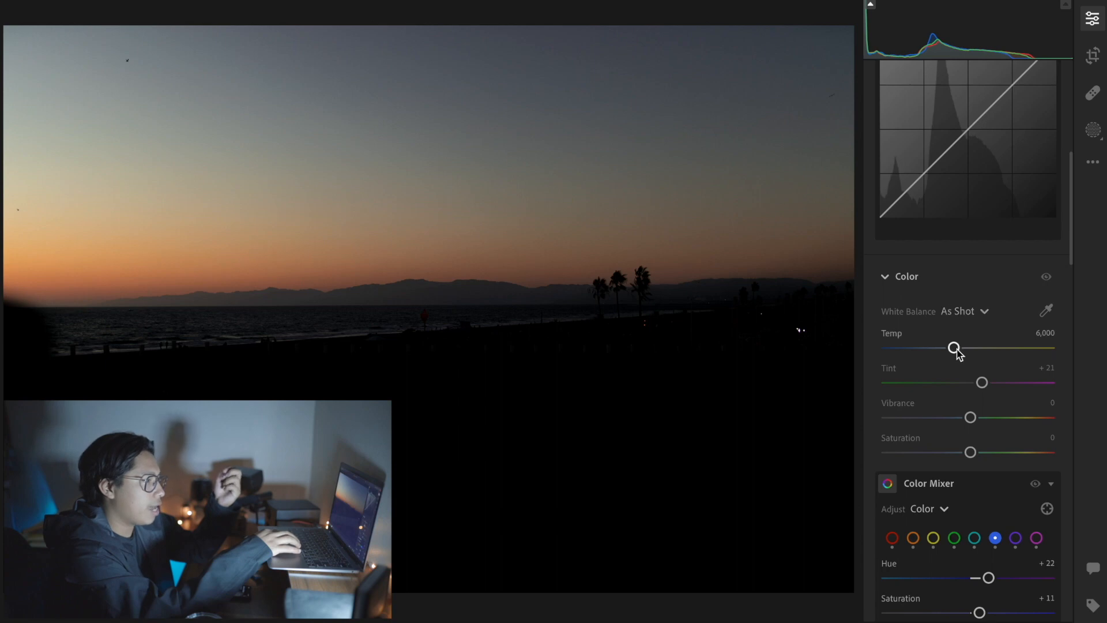
drag(957, 351, 950, 353)
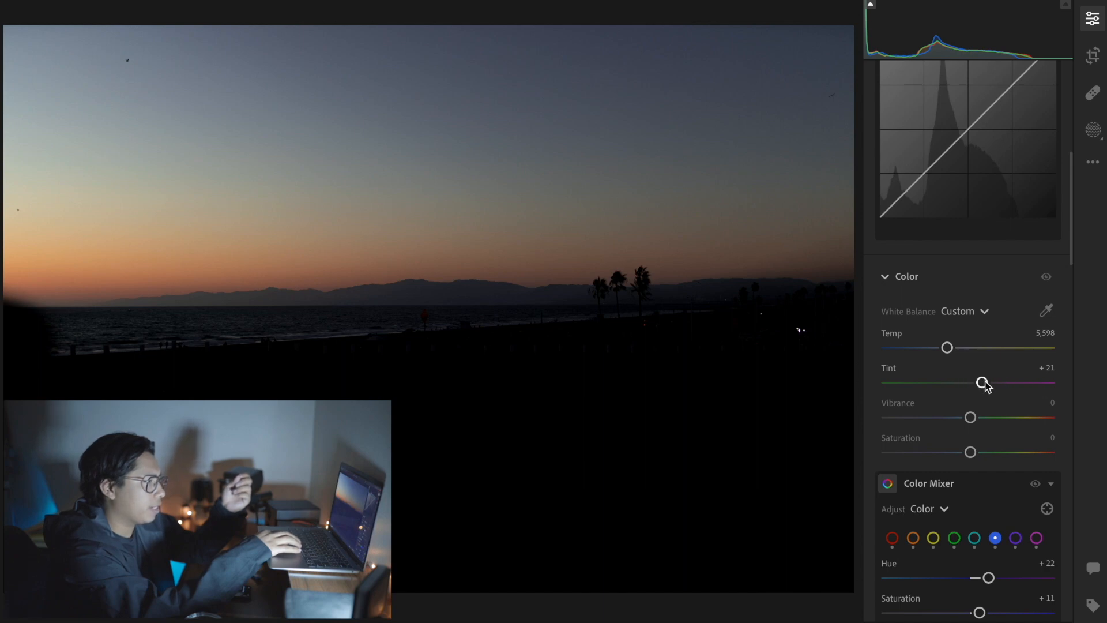
drag(984, 383, 991, 391)
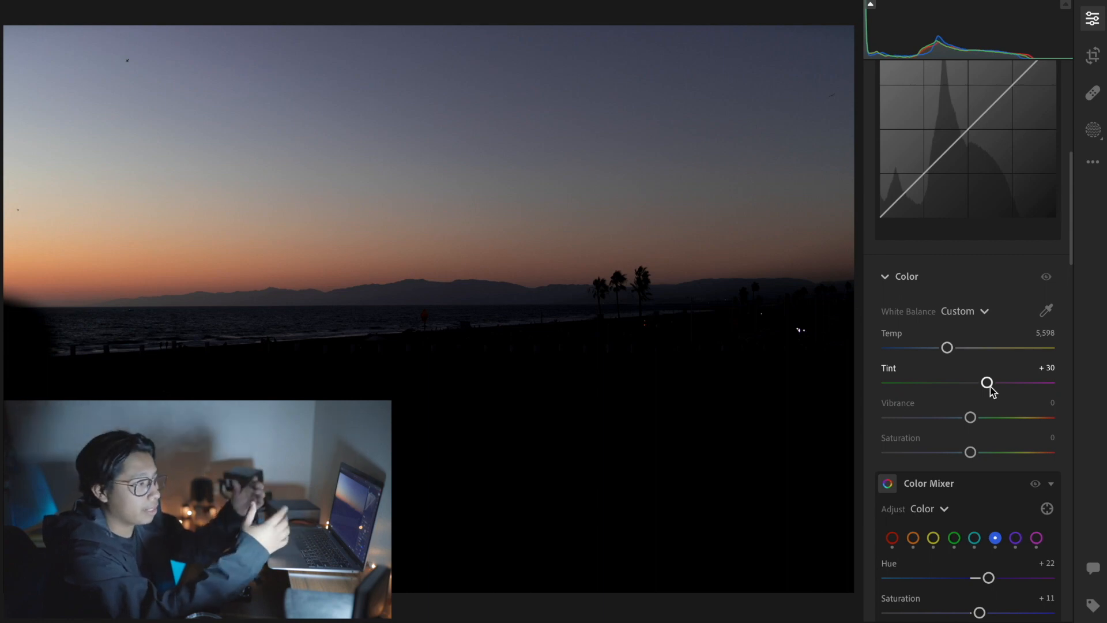
scroll(966, 386, down, 3)
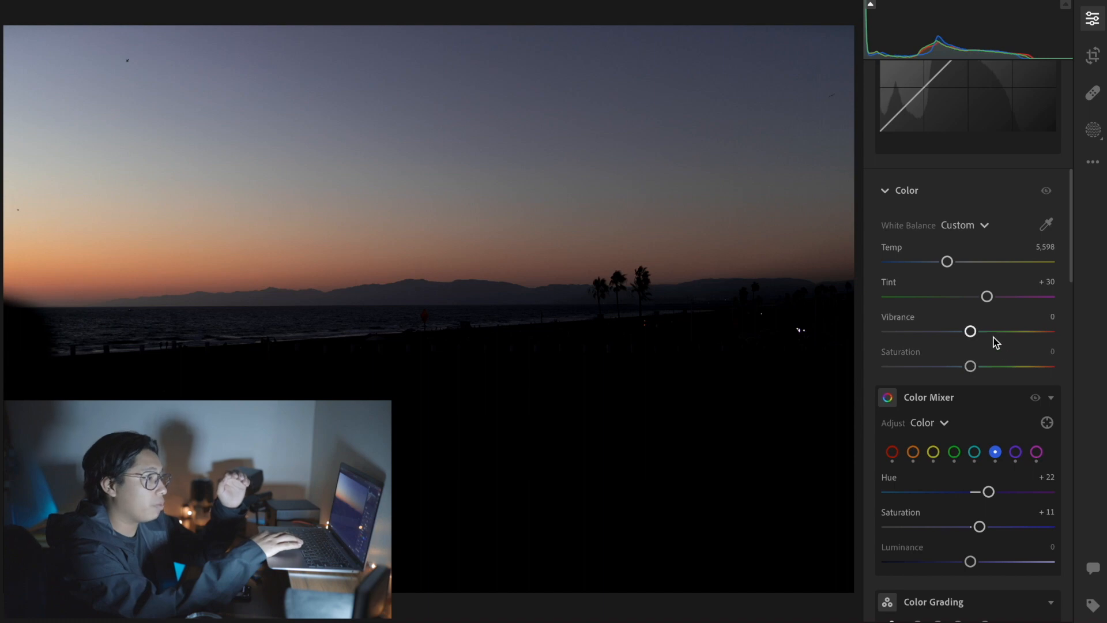
click(997, 332)
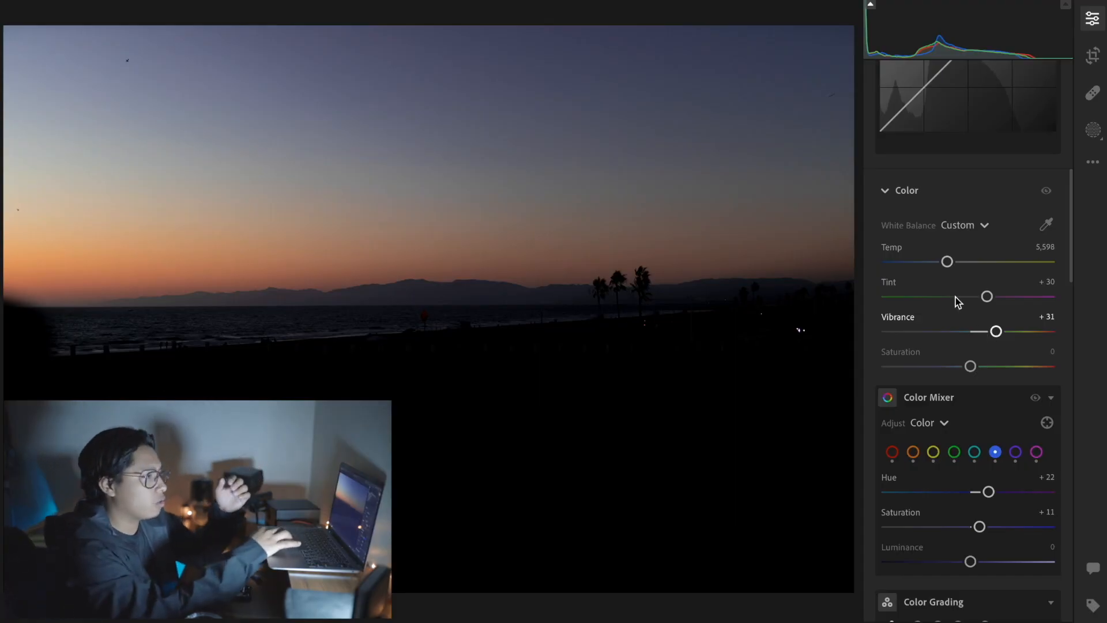
Step: Add a highlights point at the upper quarter of the point curve and a midtone point at about 50.2, 51.8
scroll(956, 301, up, 3)
scroll(955, 301, up, 1)
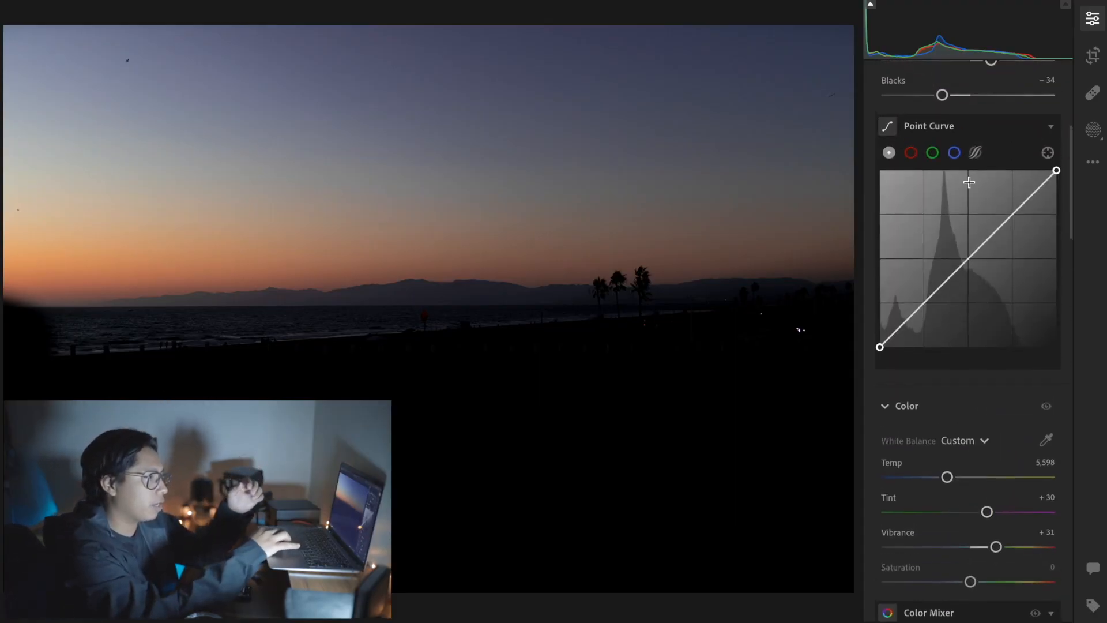
scroll(969, 181, up, 2)
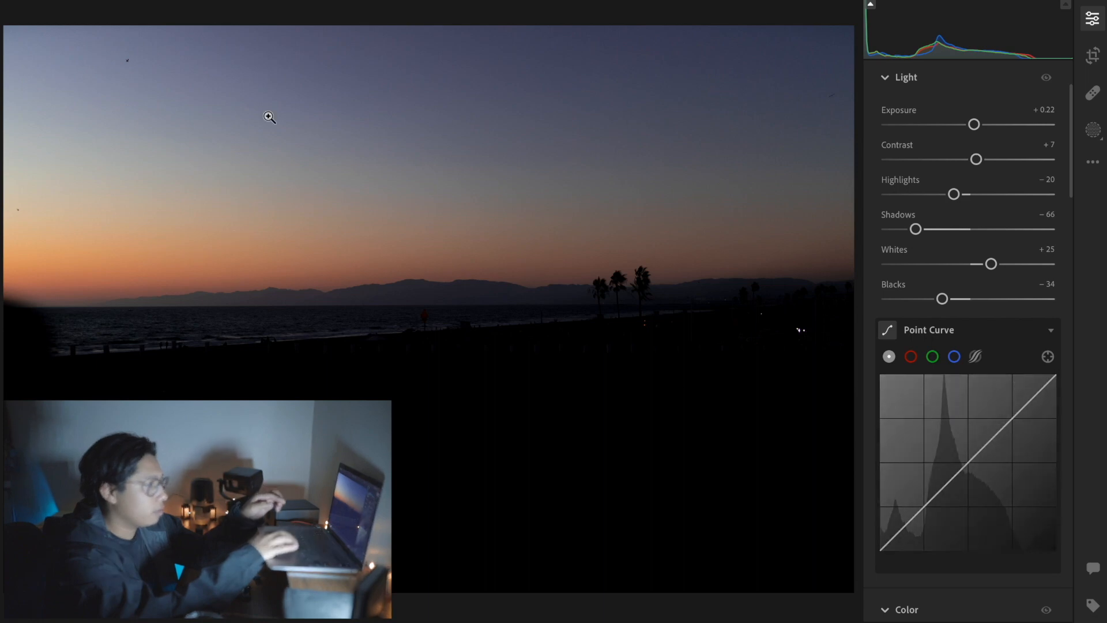
click(1013, 416)
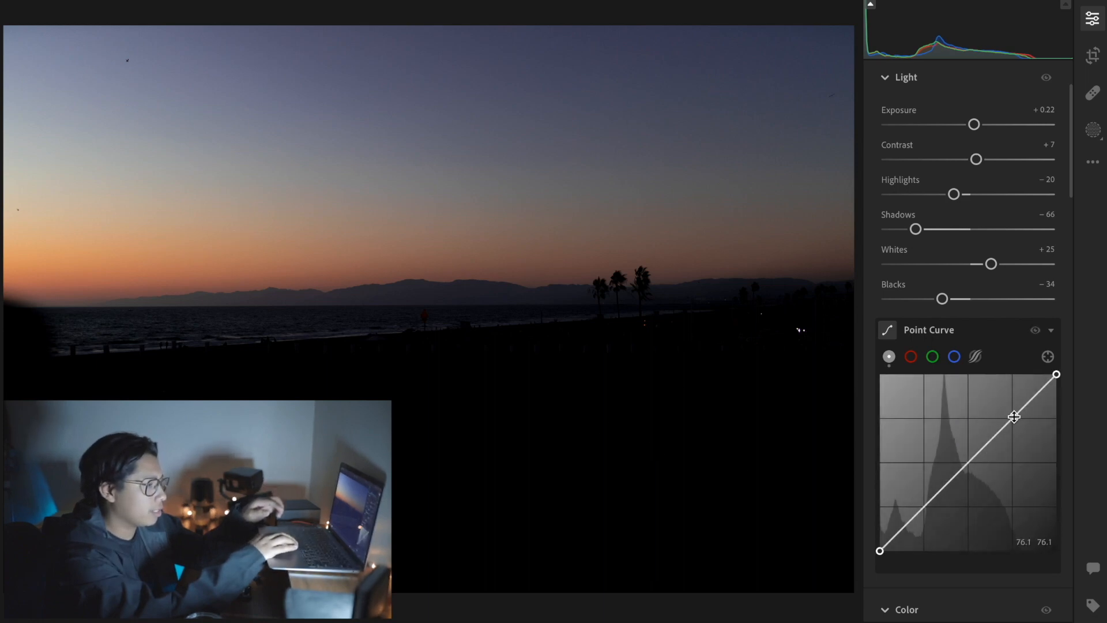
drag(1013, 416, 1012, 414)
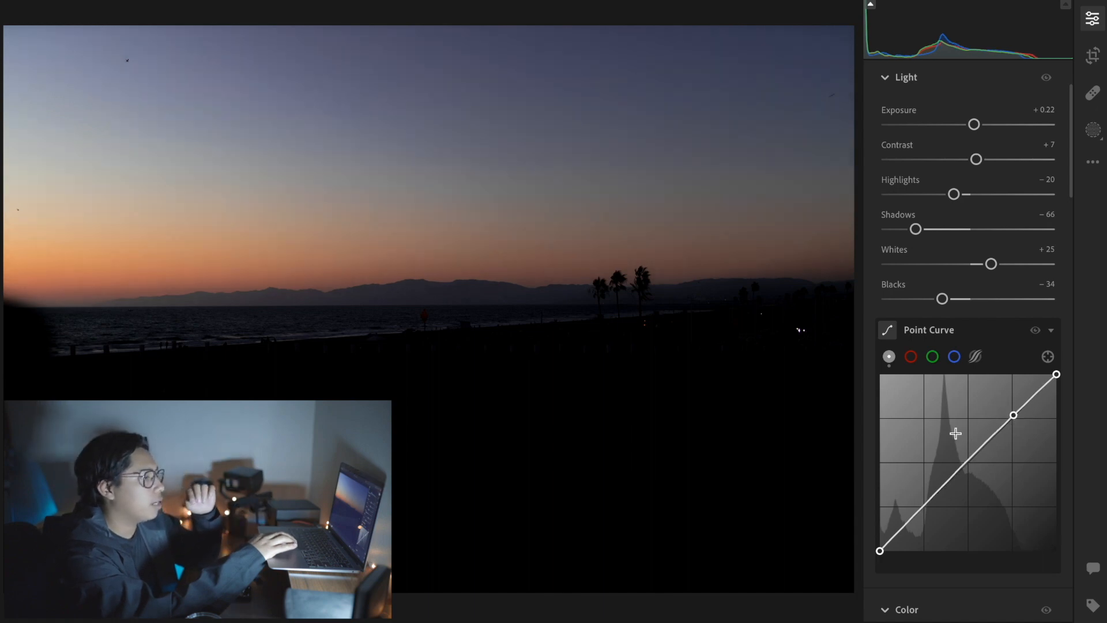
drag(967, 460, 968, 467)
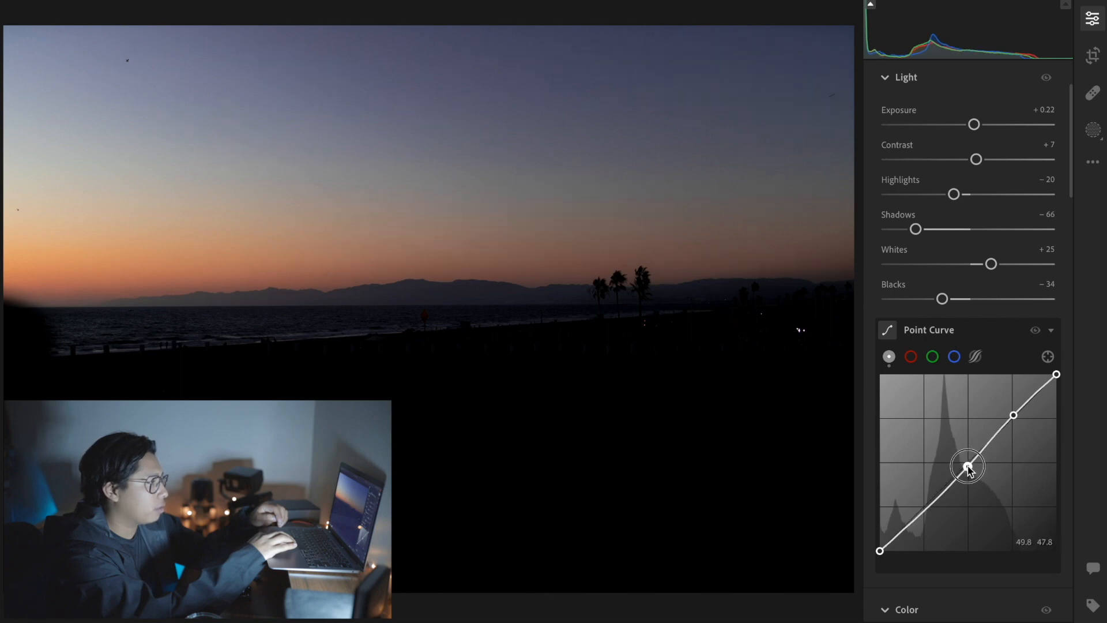
drag(968, 468, 968, 457)
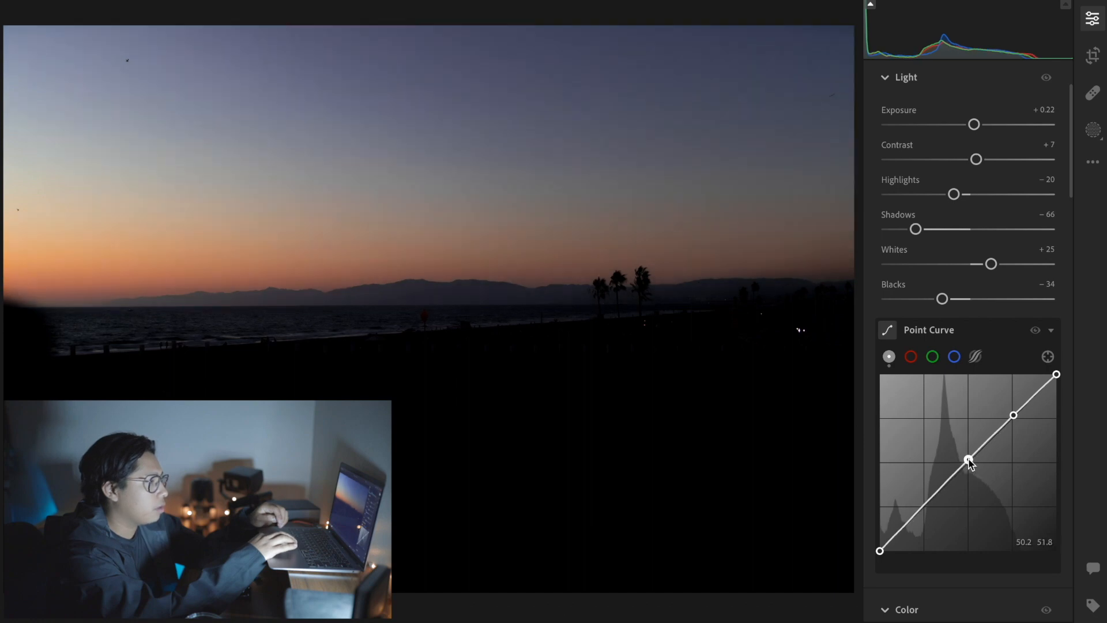
Step: Add a slightly lowered shadows point at the curve's lower quarter and raise the black endpoint to fade the blacks
click(921, 506)
drag(922, 508, 922, 506)
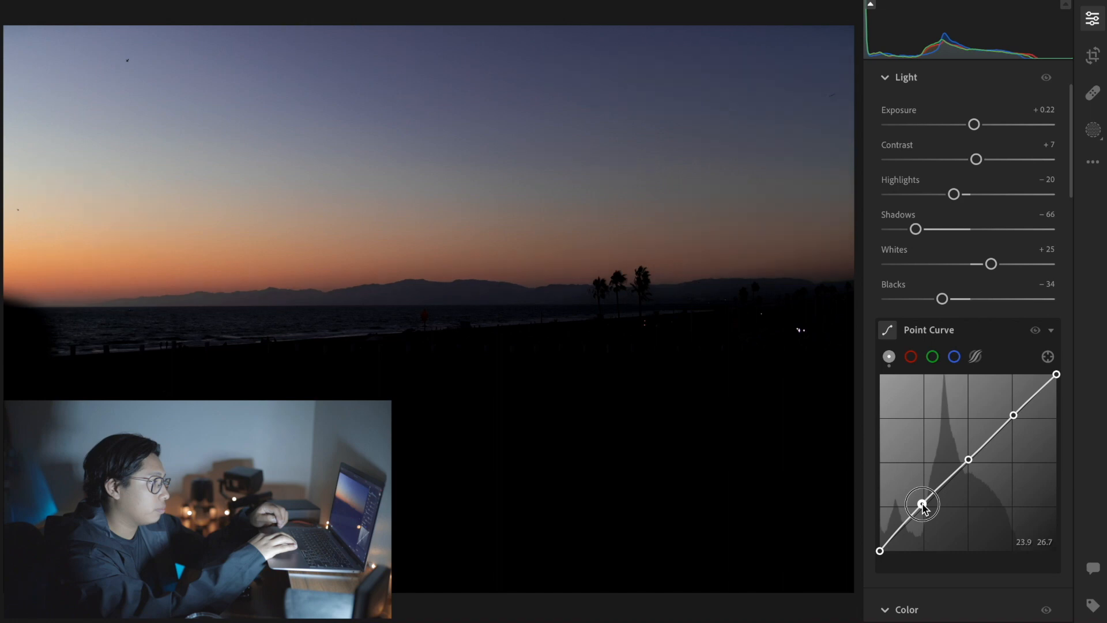
drag(922, 505, 922, 507)
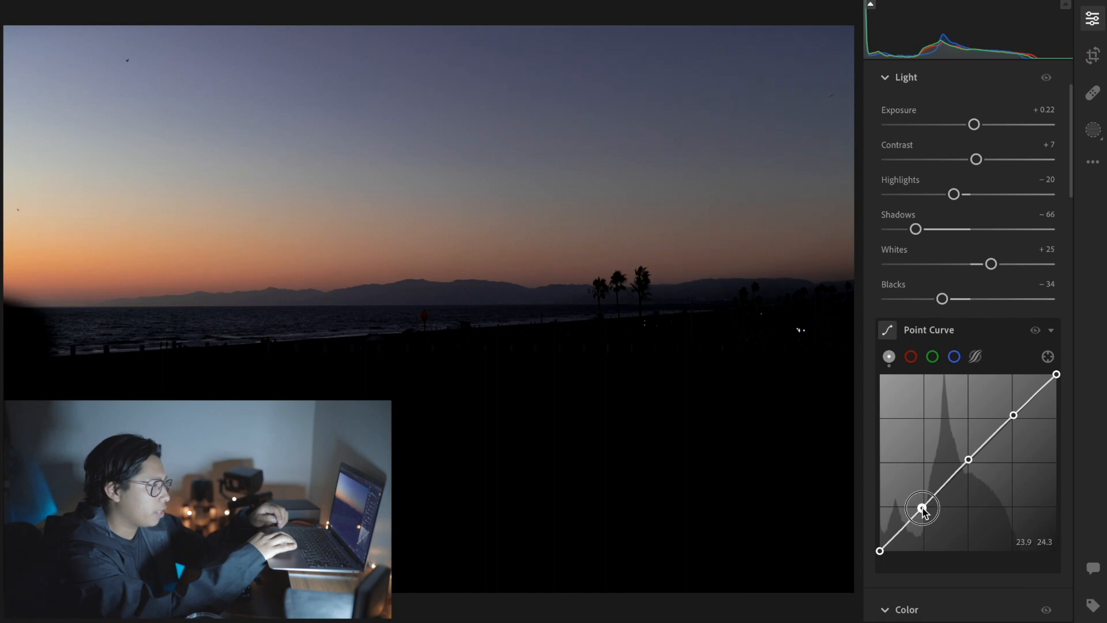
drag(923, 510, 923, 512)
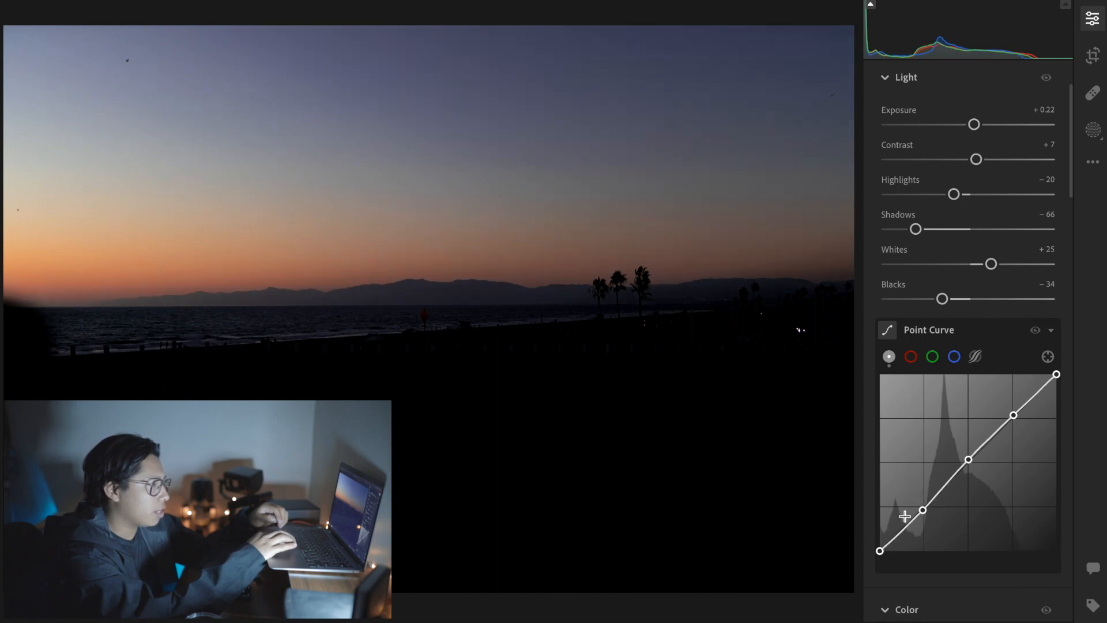
drag(879, 552, 879, 540)
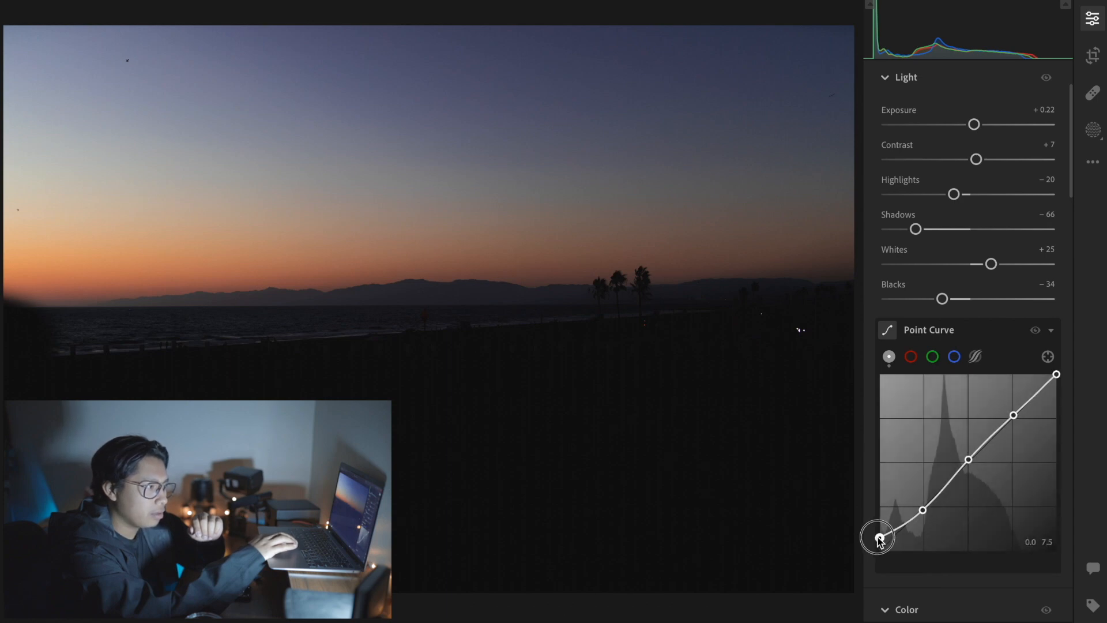
drag(879, 535, 879, 535)
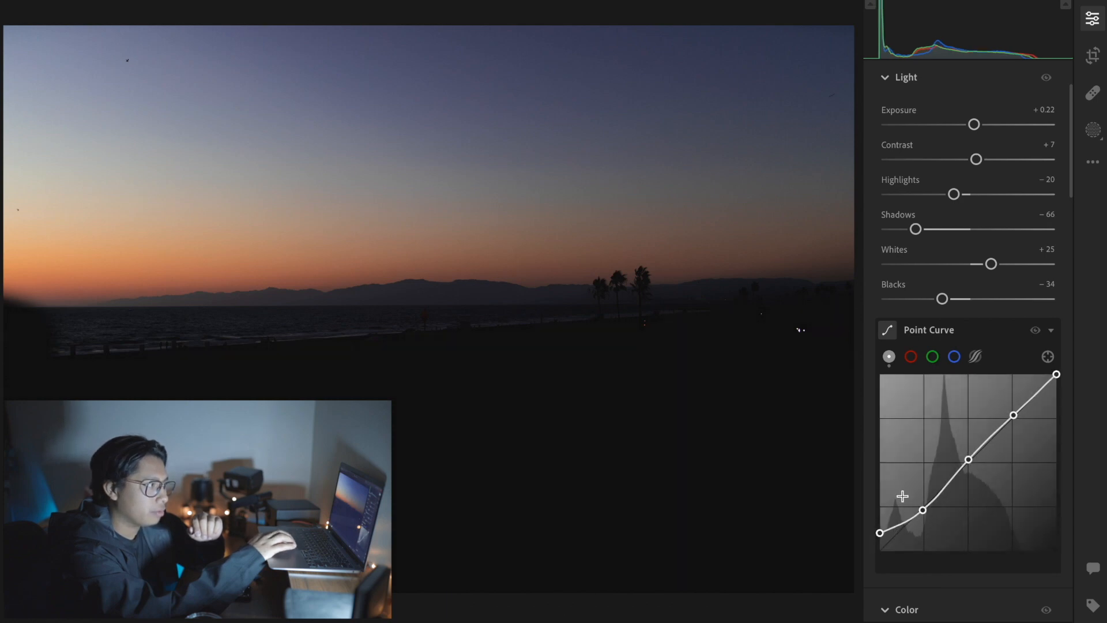
scroll(946, 487, down, 1)
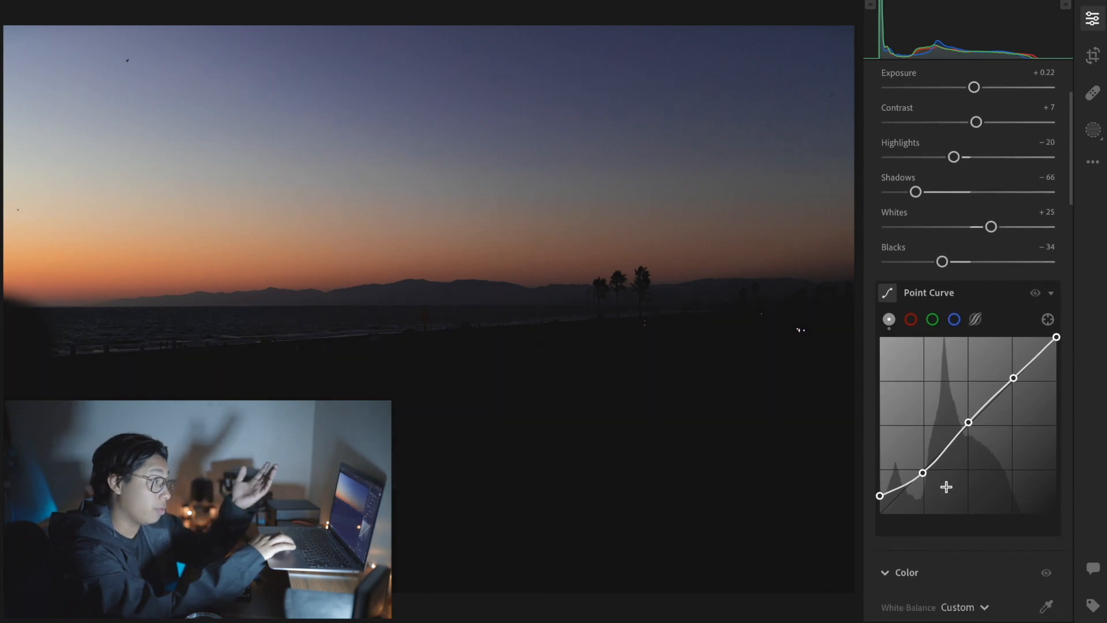
scroll(946, 487, down, 2)
scroll(946, 487, down, 5)
scroll(946, 487, up, 10)
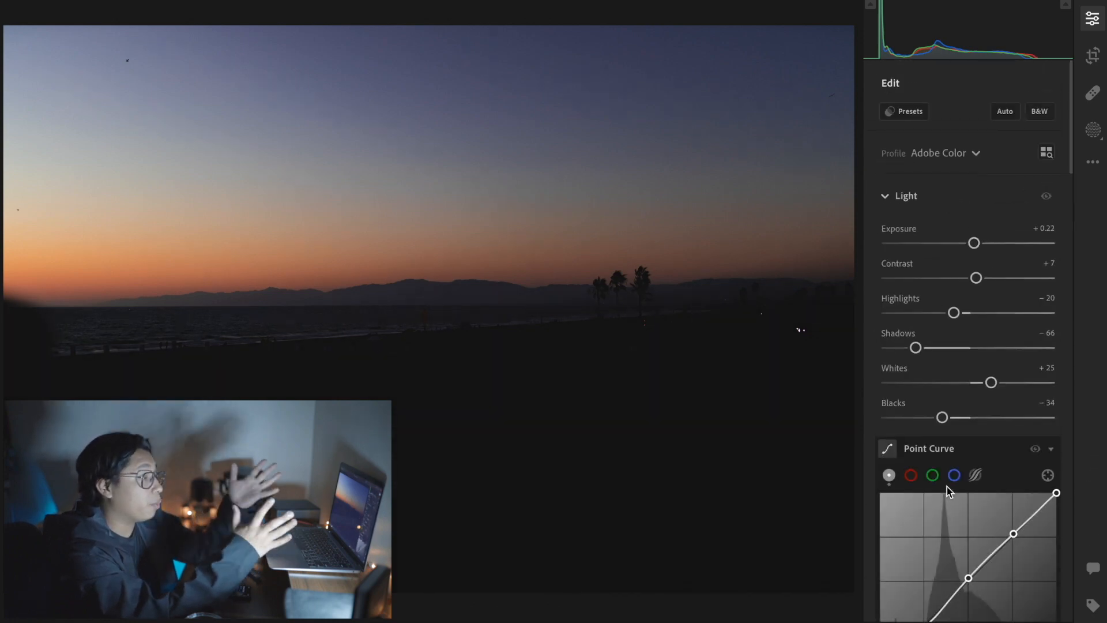
click(1008, 417)
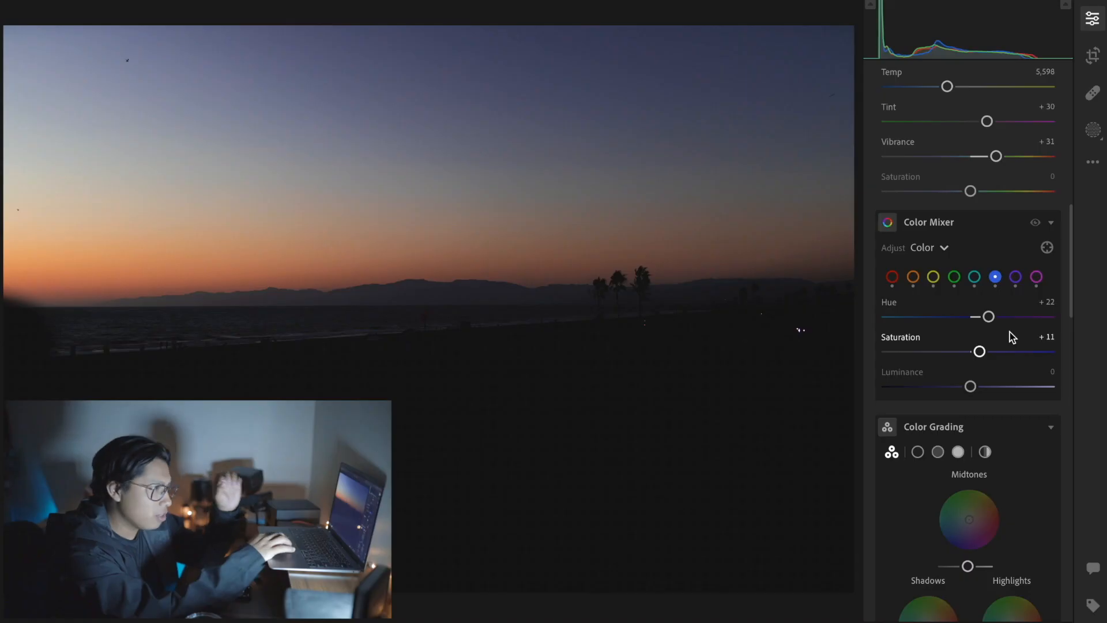
Step: Add grain to the photo with an amount of 24, size 39 and roughness 62
scroll(1008, 334, down, 10)
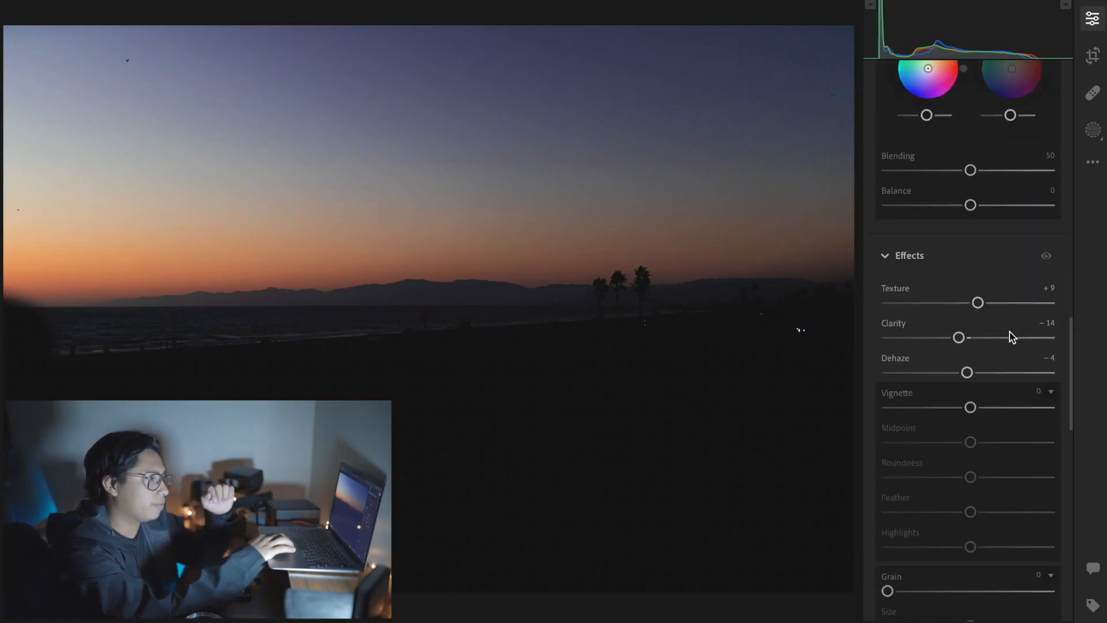
scroll(1012, 336, down, 1)
scroll(1012, 336, down, 1)
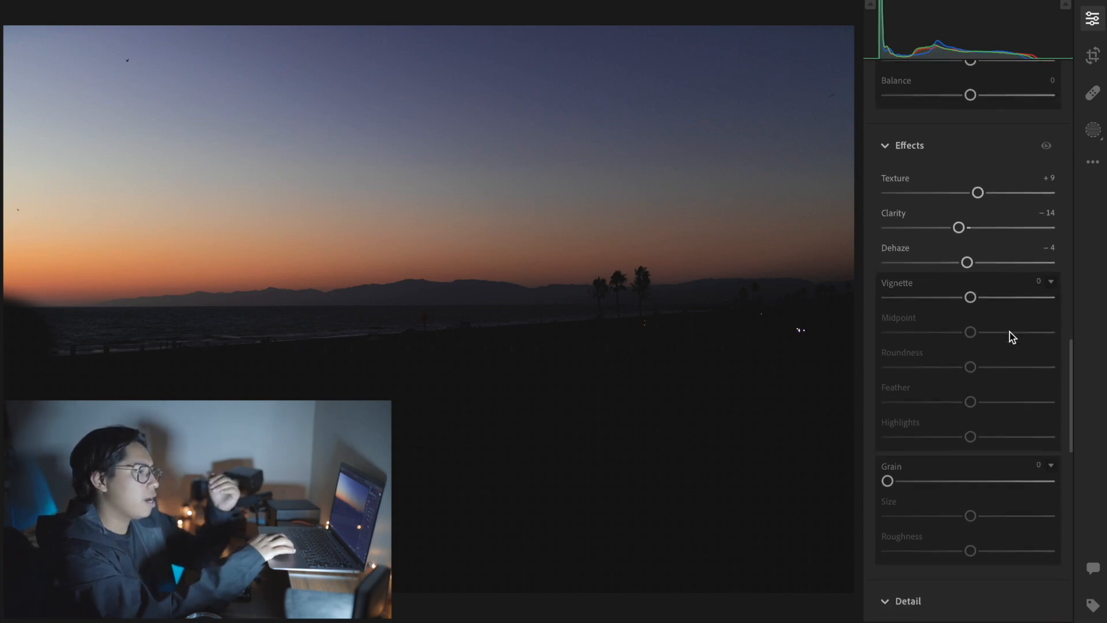
scroll(1012, 336, down, 4)
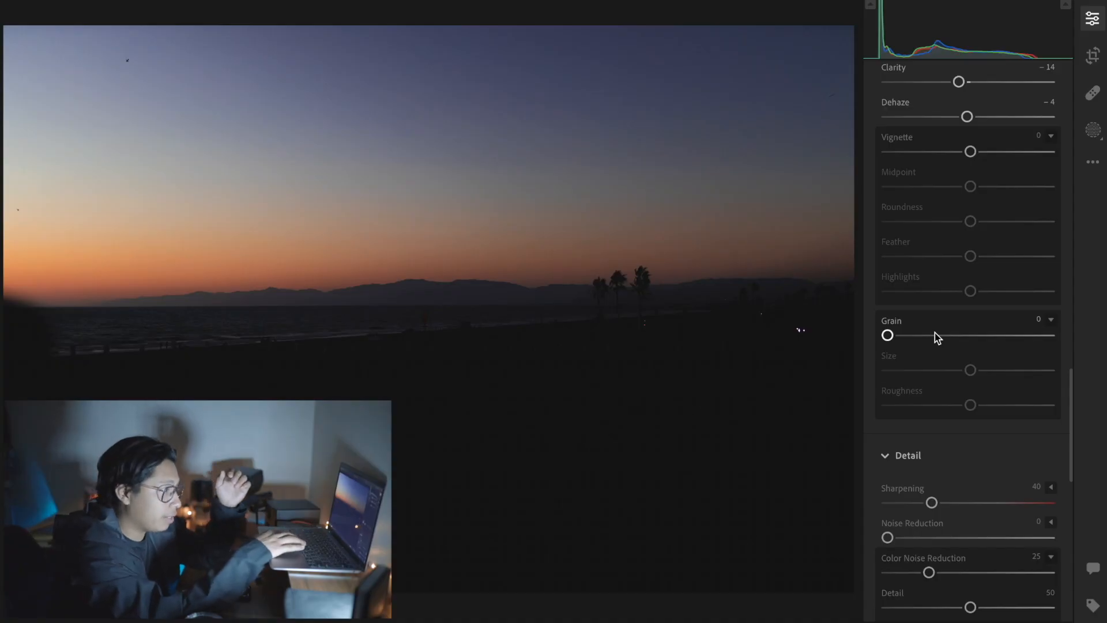
click(928, 334)
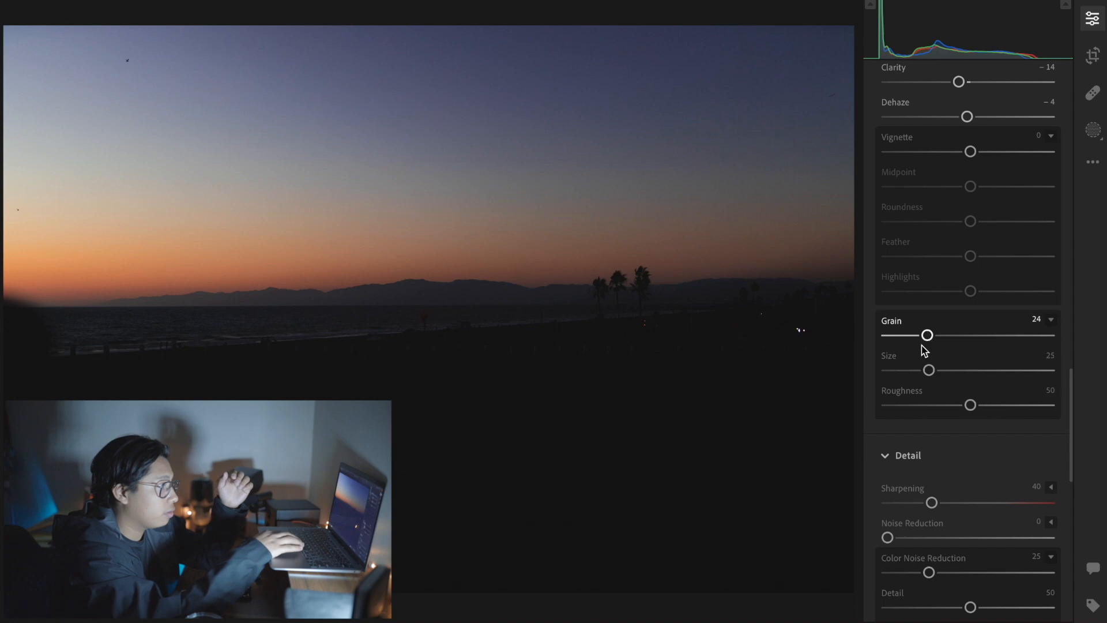
click(952, 370)
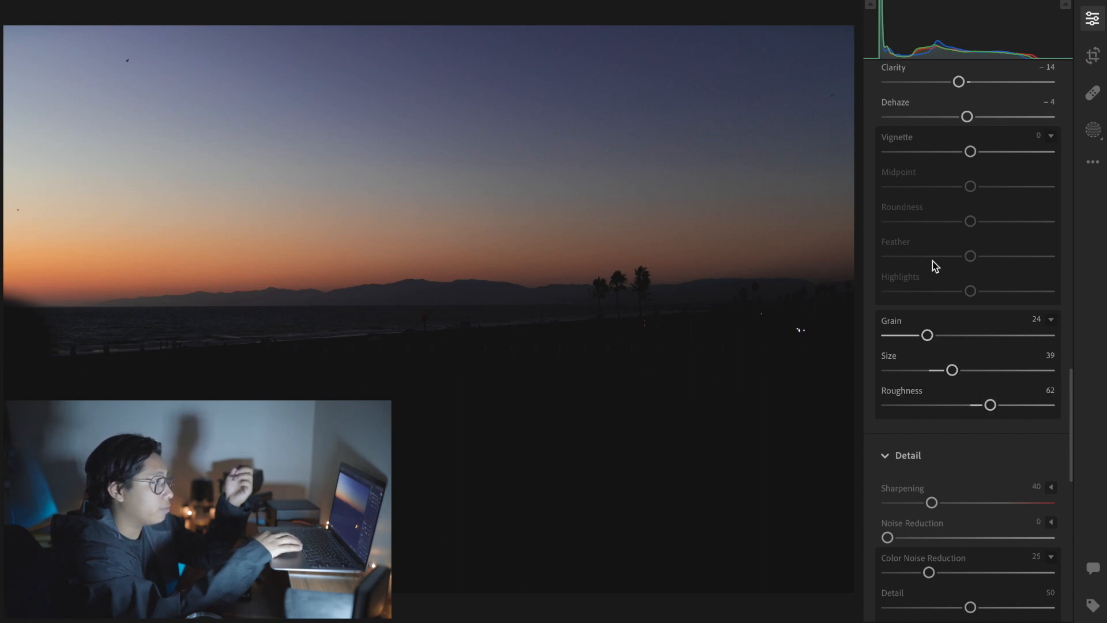
Step: Compare the sky up close with grain reset to 0 and with grain set to 28
click(404, 159)
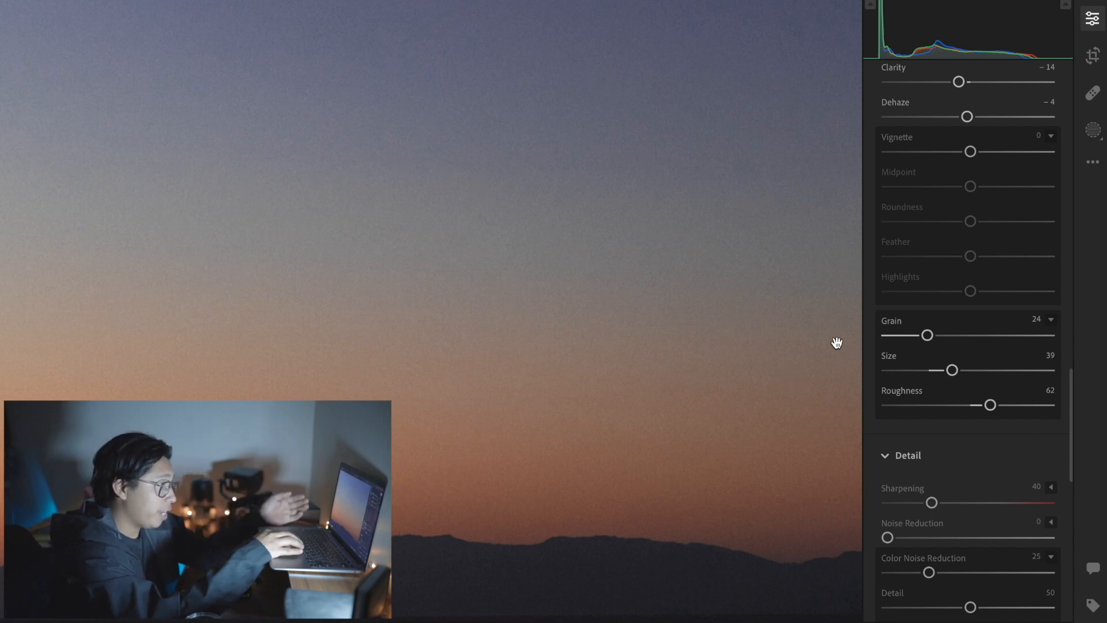
double_click(927, 335)
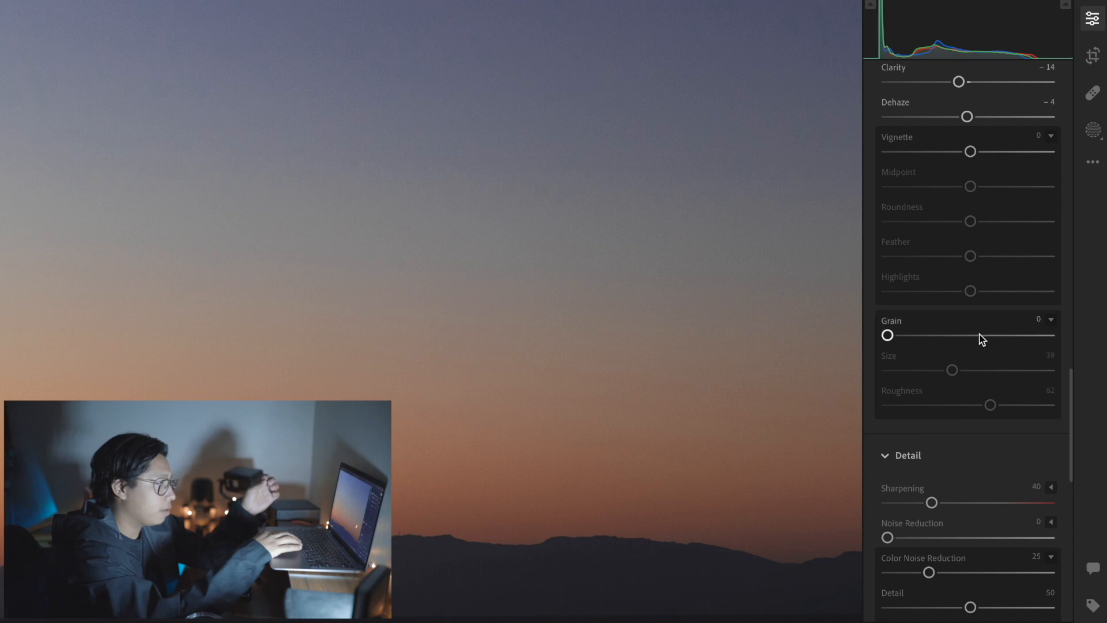
click(934, 335)
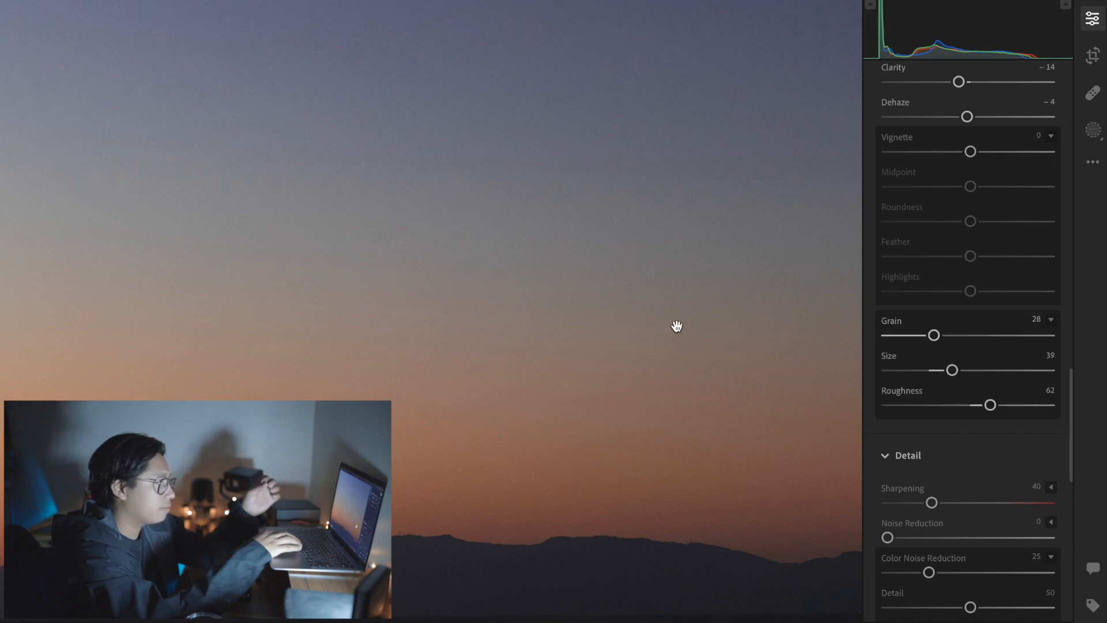
click(479, 312)
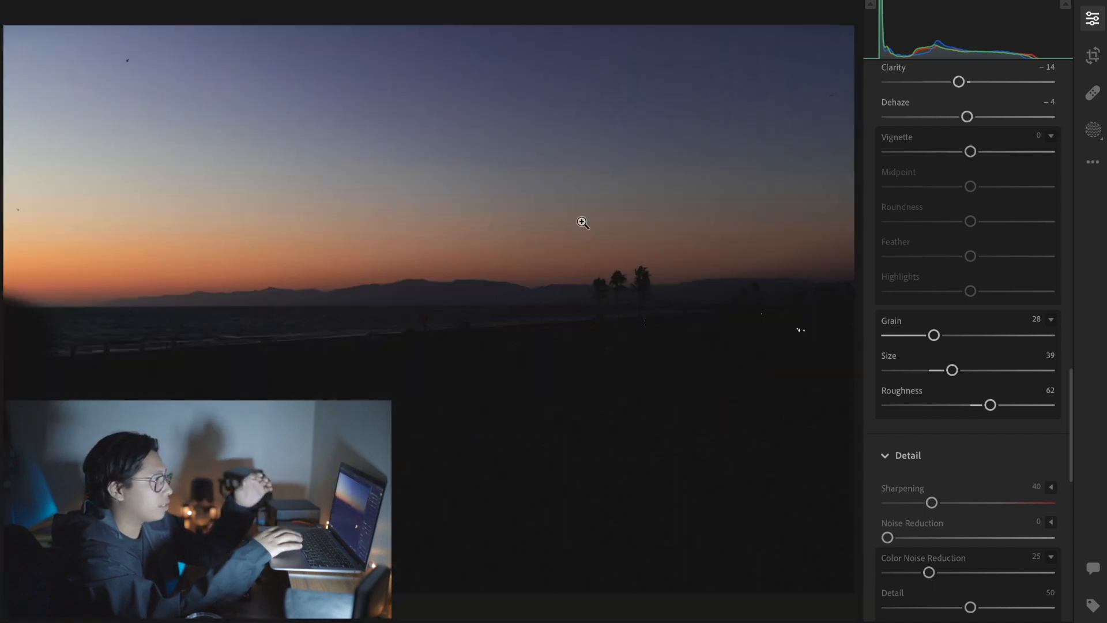
Step: Set the grain amount to 21
scroll(928, 341, up, 2)
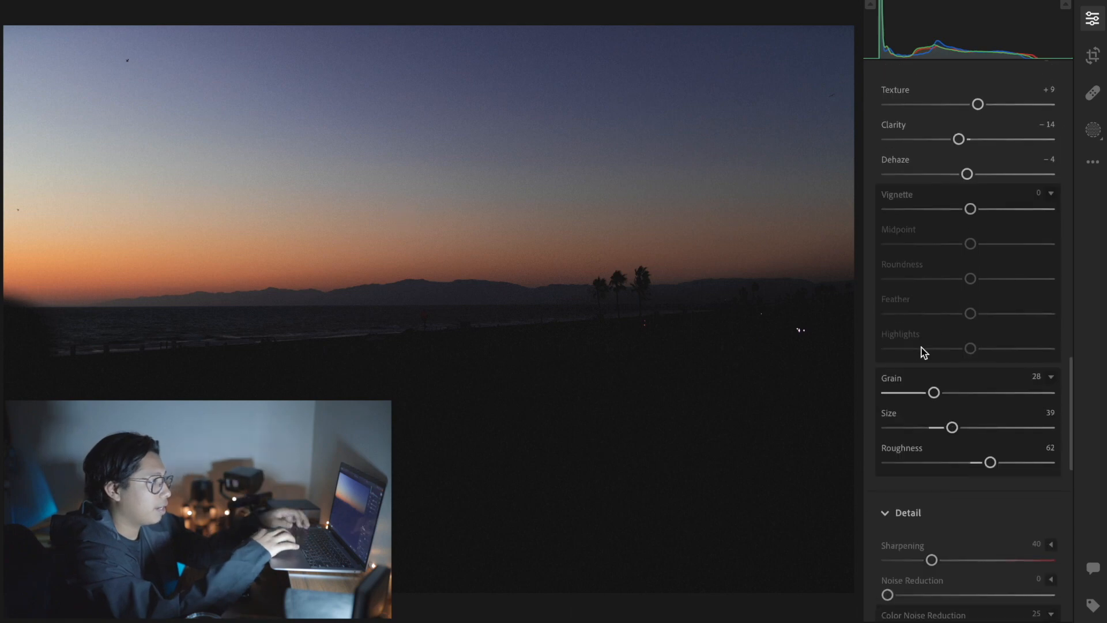
click(911, 393)
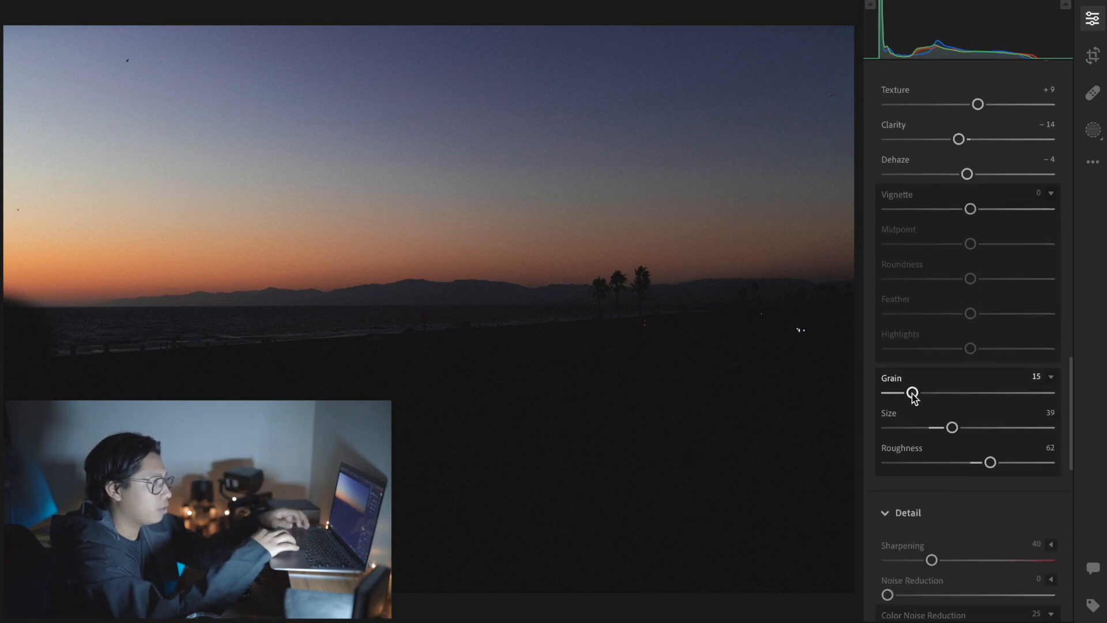
drag(916, 397, 921, 405)
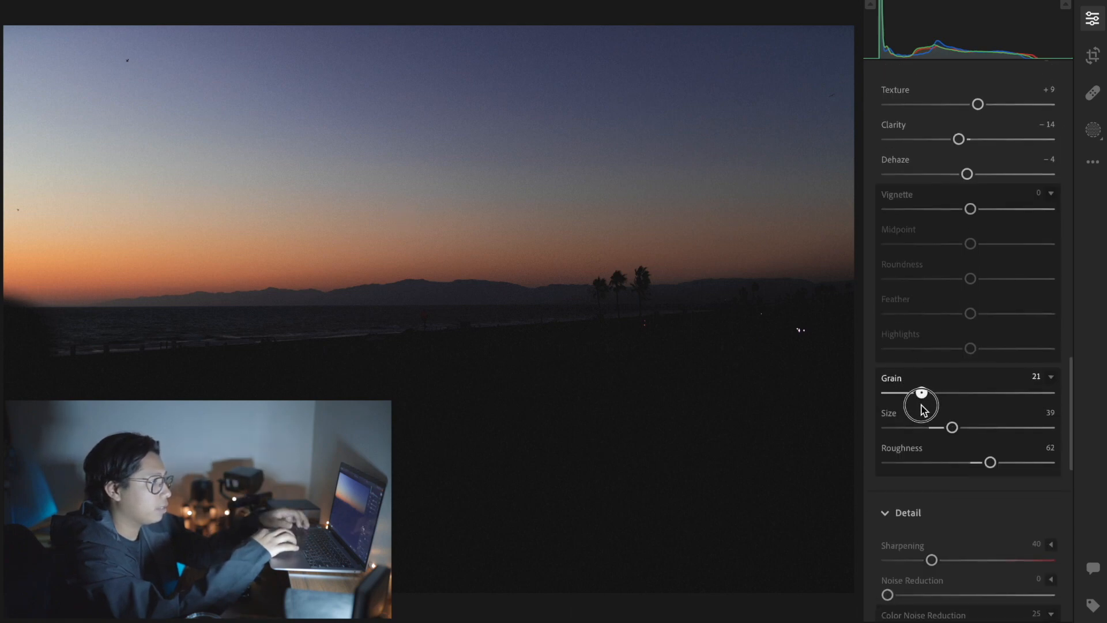
Step: Set the highlights to −6 in the Light adjustments
scroll(963, 375, up, 10)
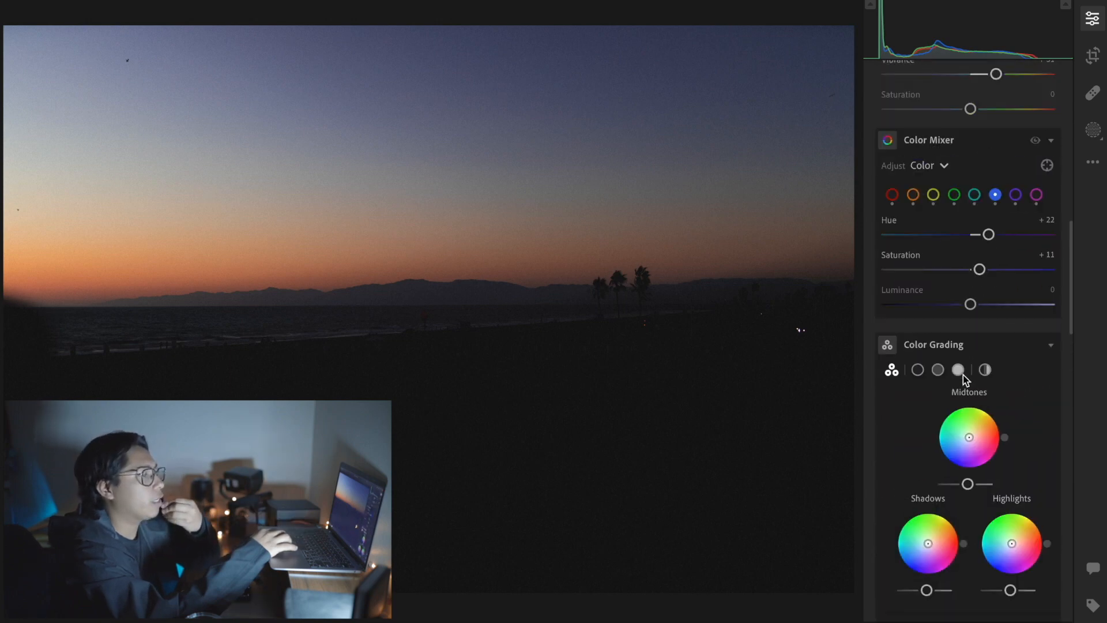
scroll(962, 375, up, 10)
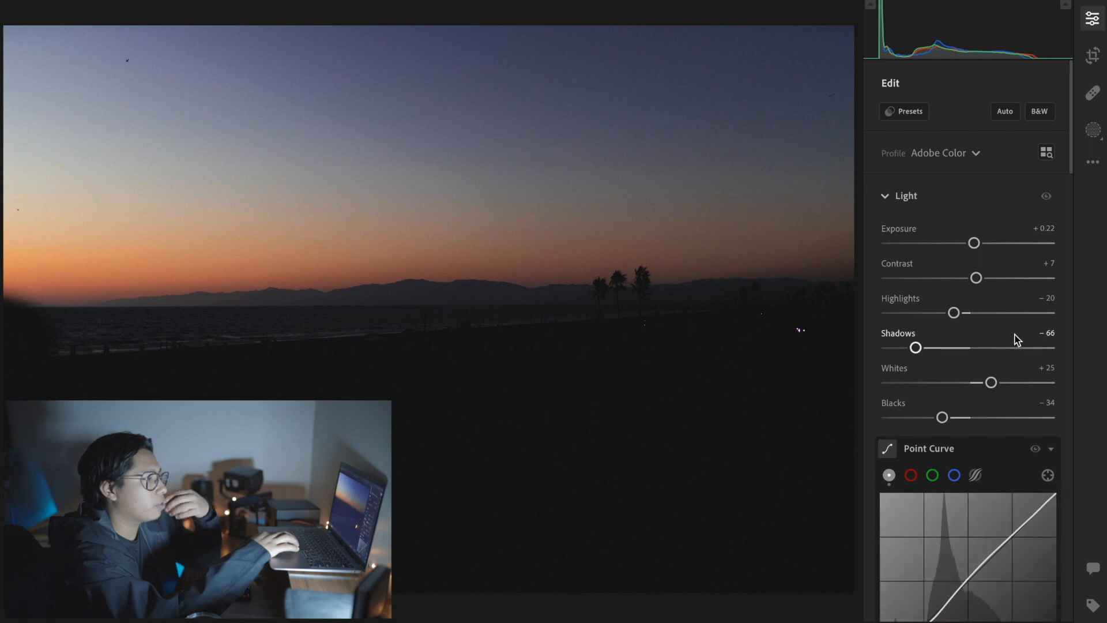
click(967, 314)
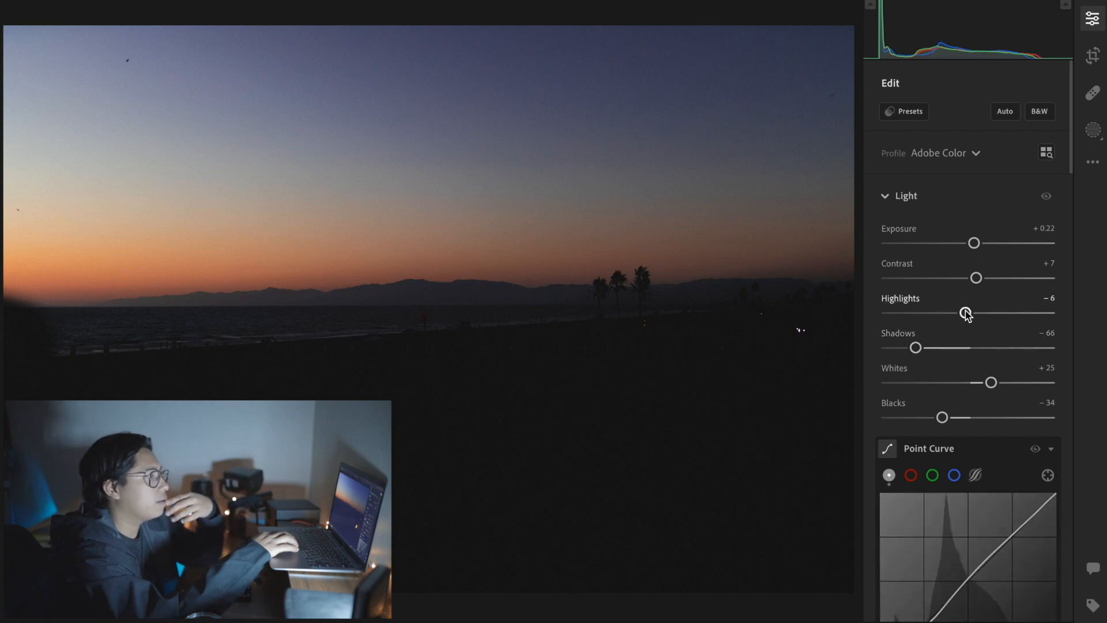
Step: Set the hue of the blues to +3 in the Color Mixer and select the orange range
scroll(1012, 319, down, 5)
scroll(1012, 319, down, 6)
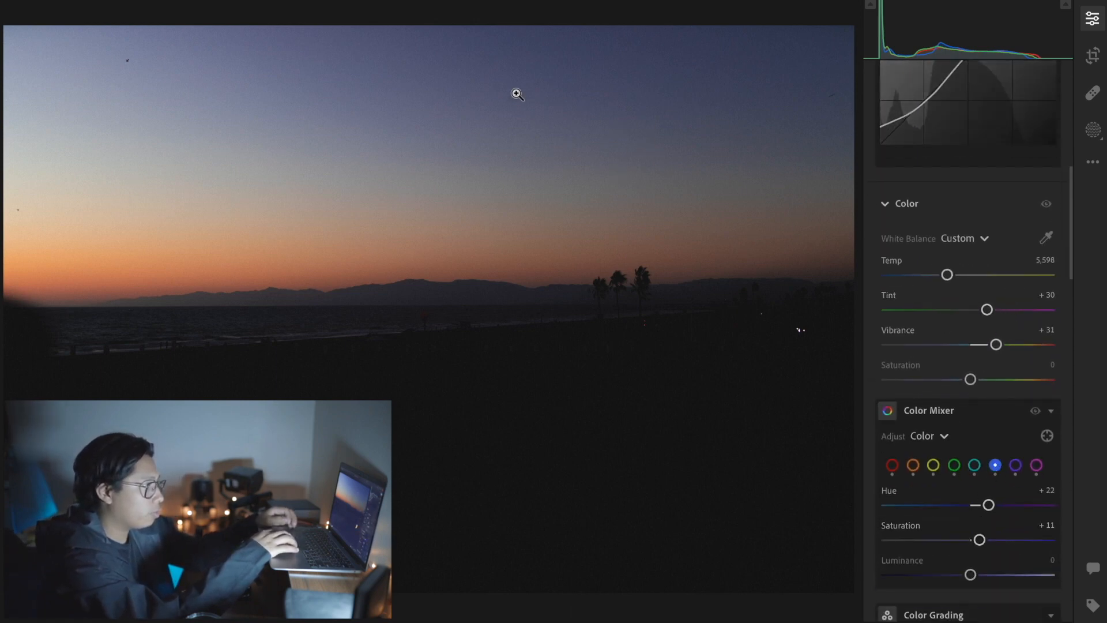
click(973, 505)
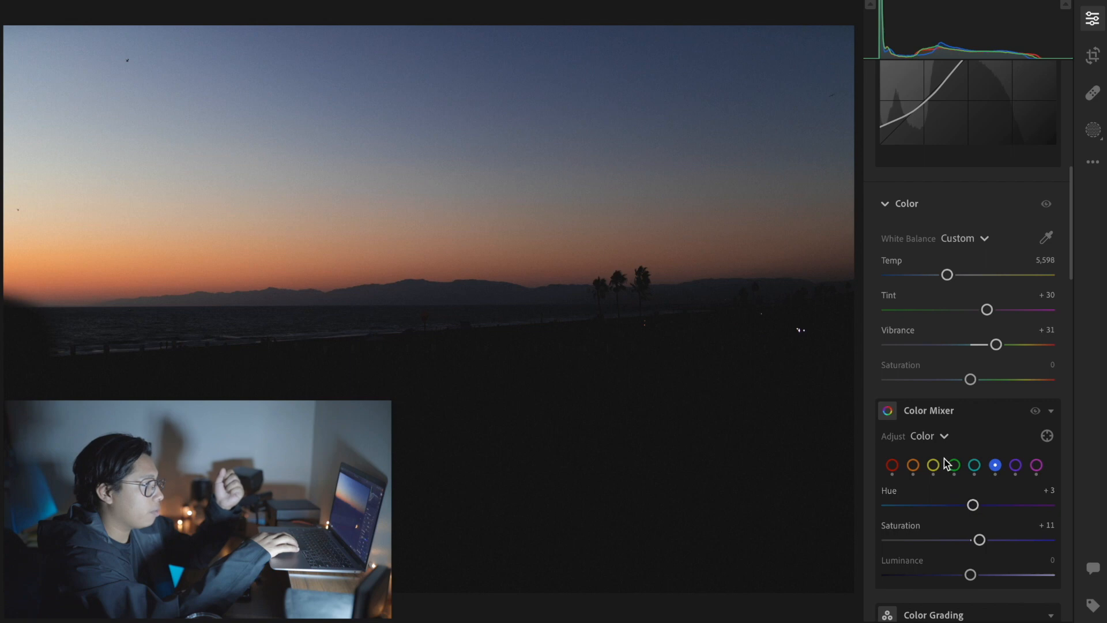
click(913, 465)
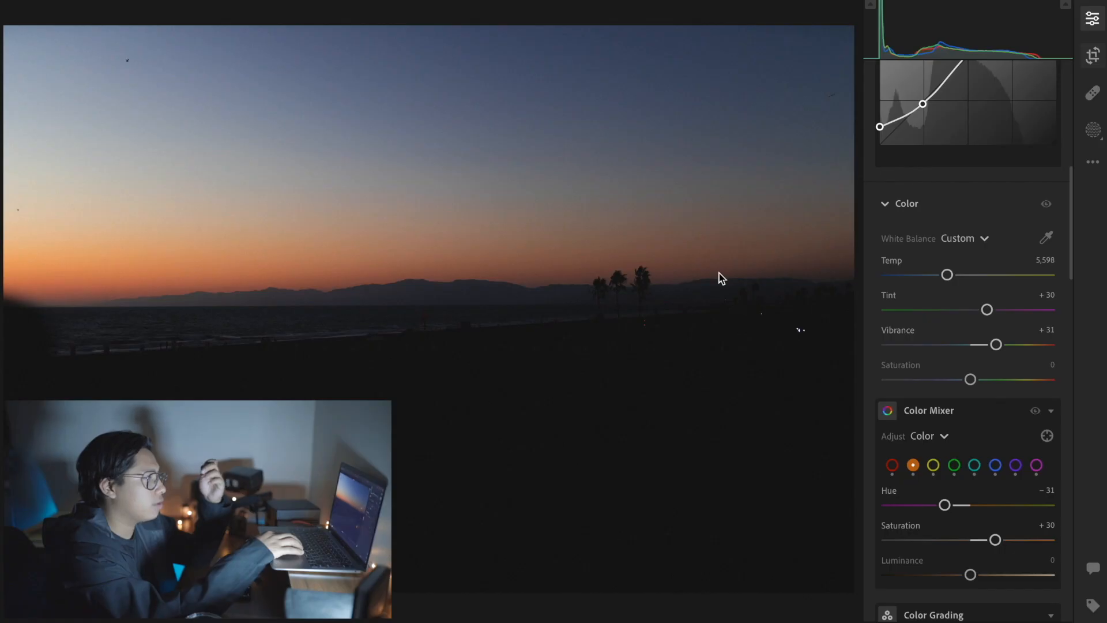
Step: Start cropping the photo with a 4 x 3 aspect ratio
key(c)
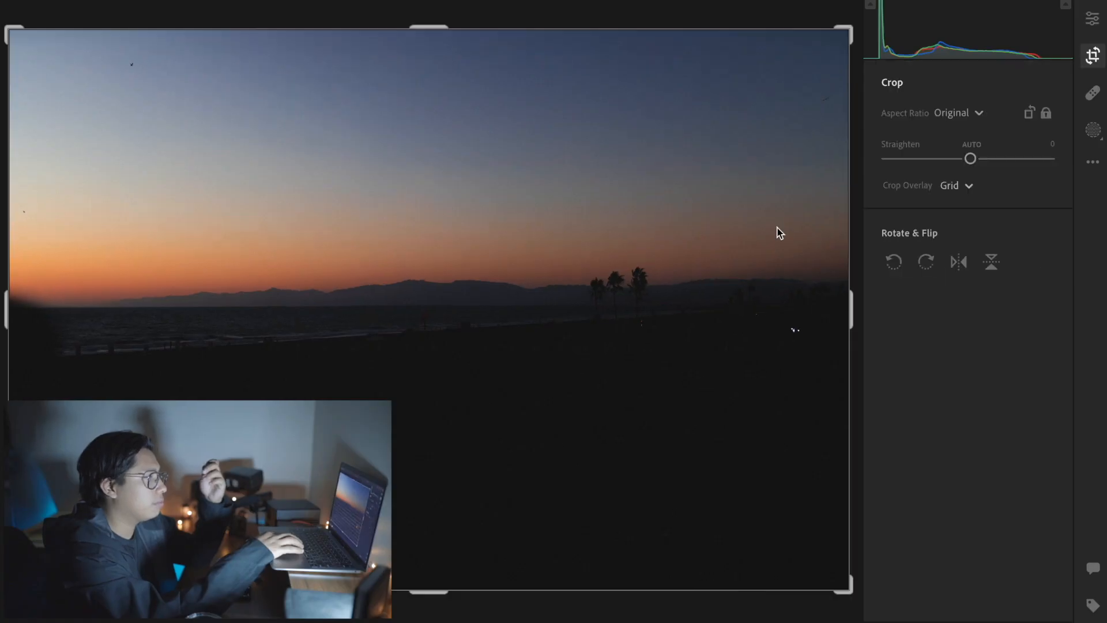
click(958, 114)
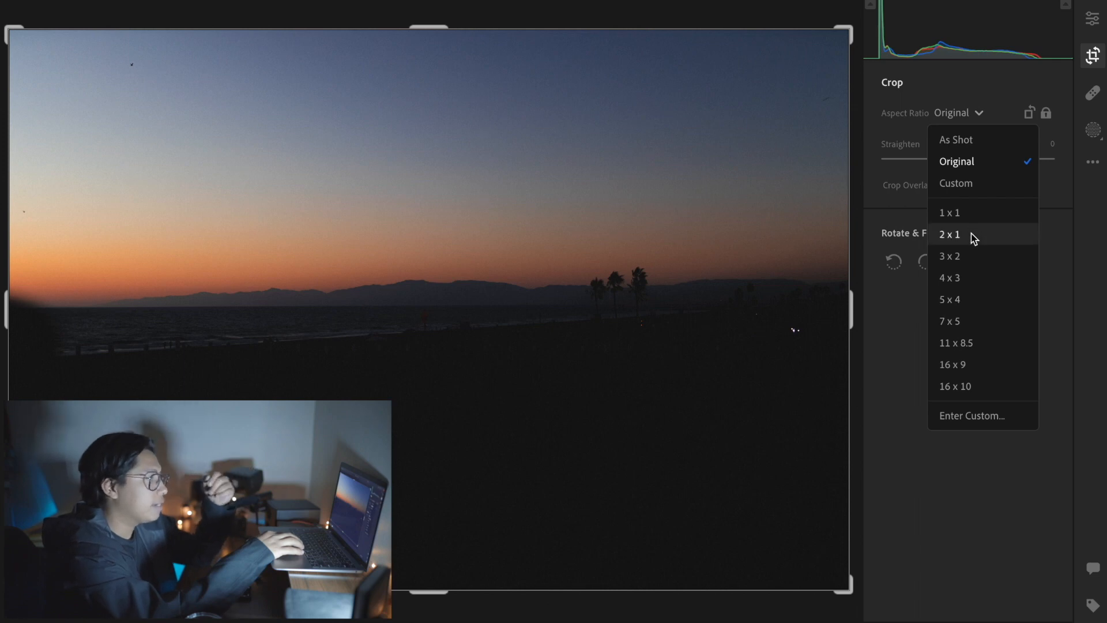
click(972, 288)
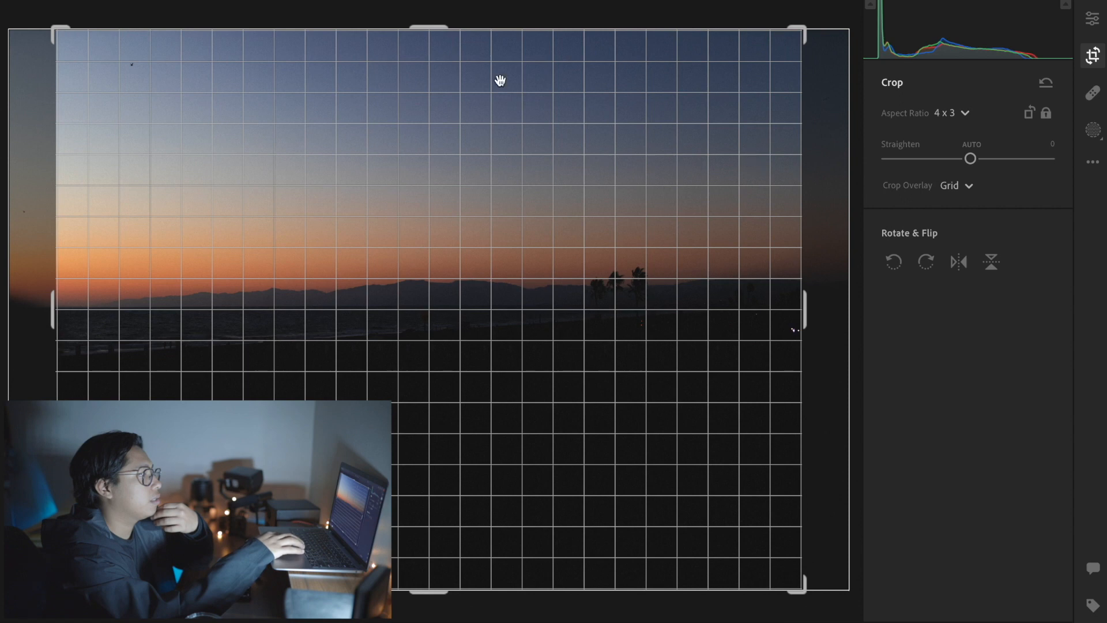
Step: Shrink the 4 x 3 crop frame and reposition the photo within it, keeping the mountain ridge and palm trees inside
drag(434, 32, 434, 56)
drag(415, 192, 454, 193)
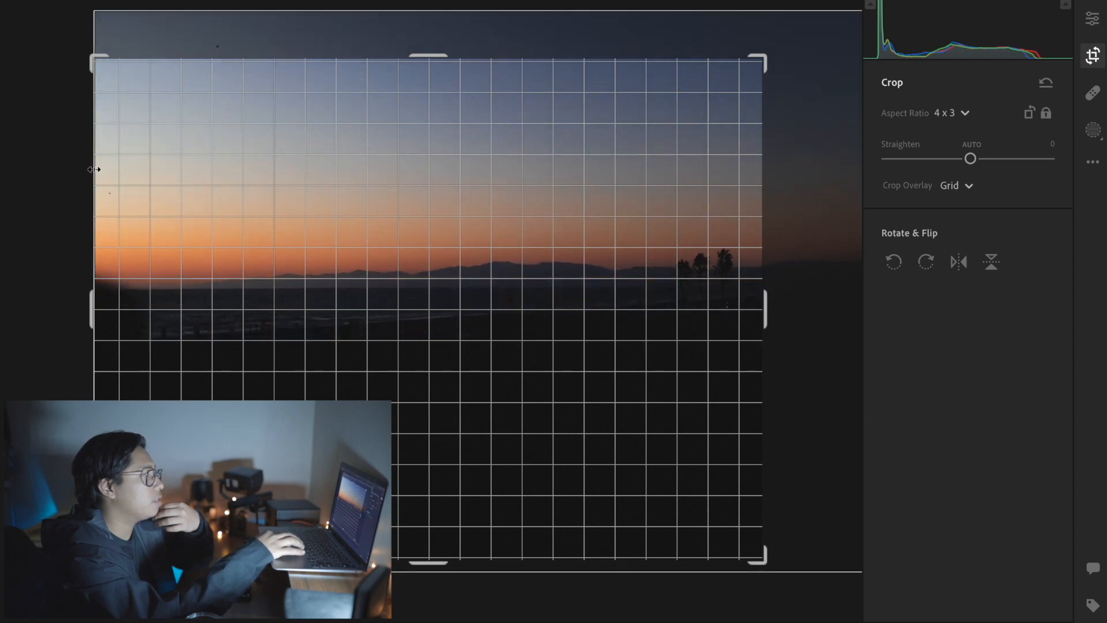
drag(284, 252, 280, 294)
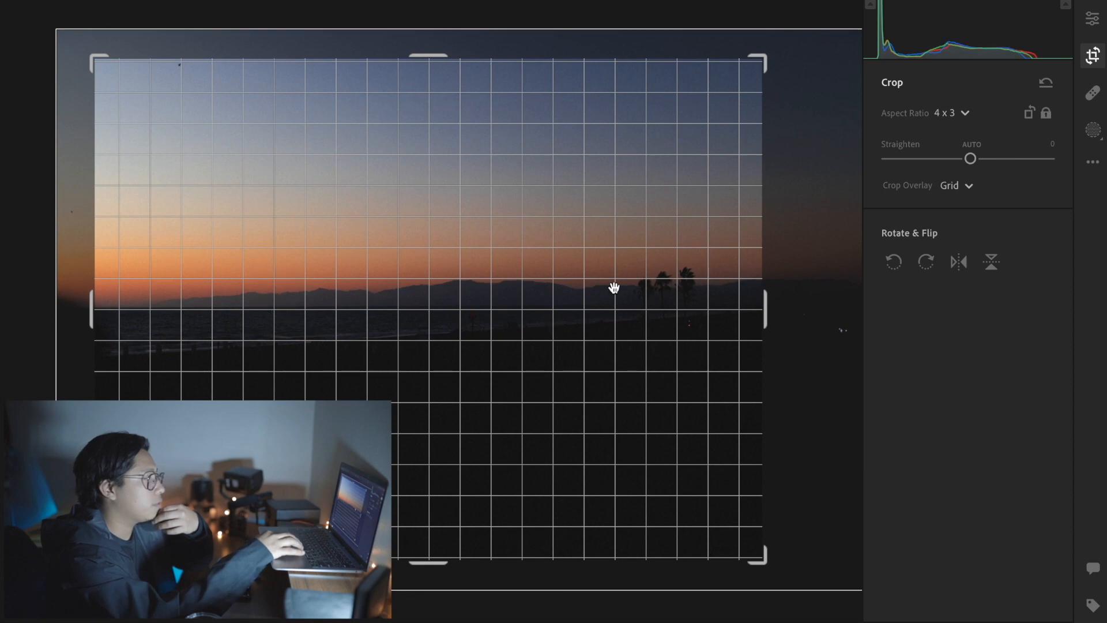
drag(621, 293, 620, 292)
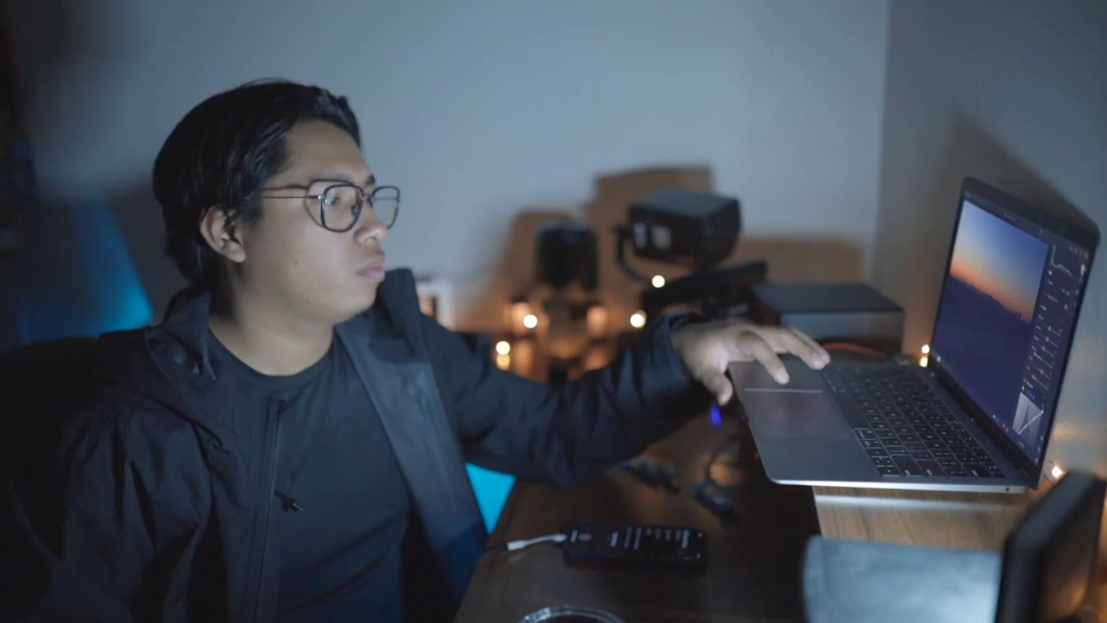